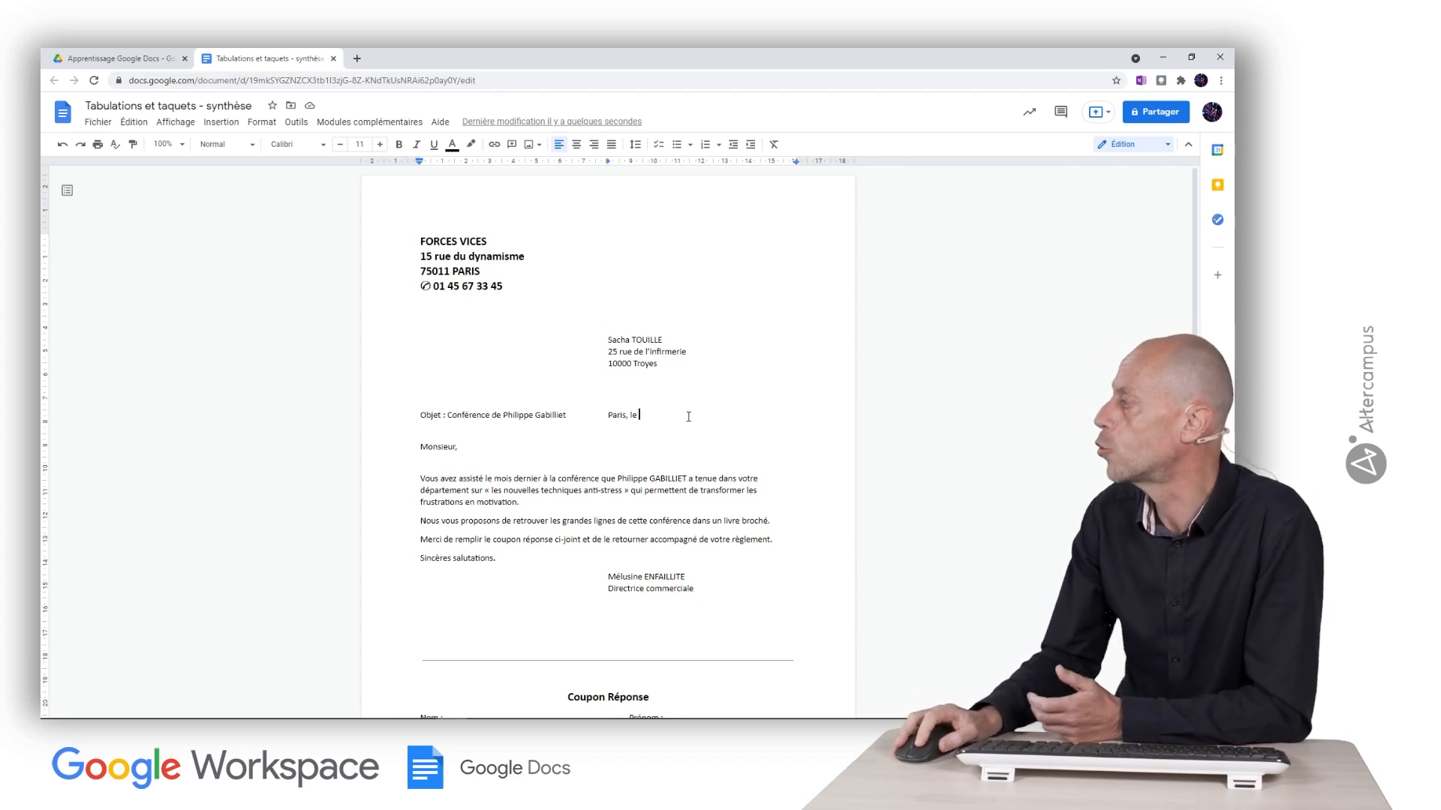
Insert the date 24 September 2021 as a date element after "Paris, le" in the letter.
{"action": "left_click", "coordinate": [221, 122]}
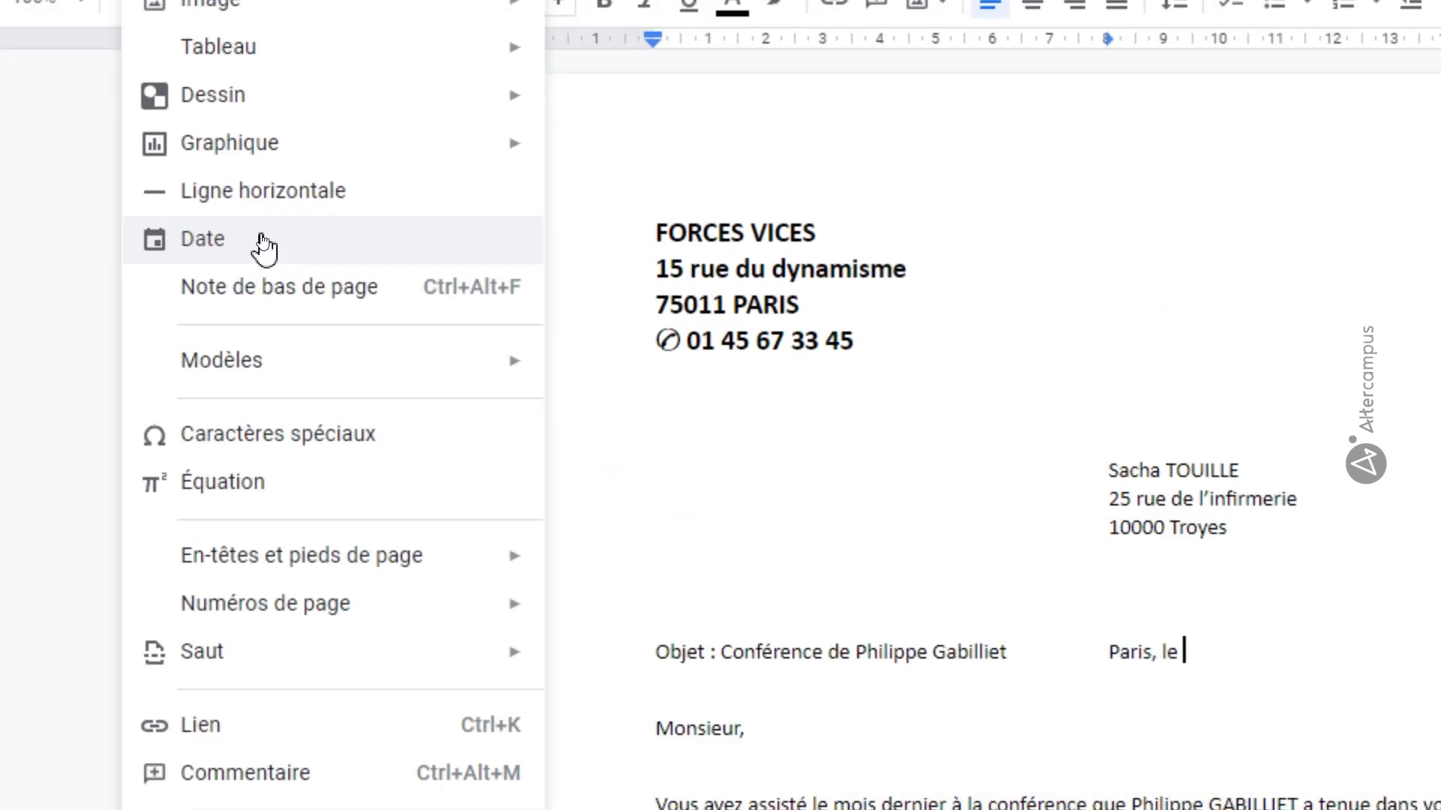
{"action": "left_click", "coordinate": [264, 246]}
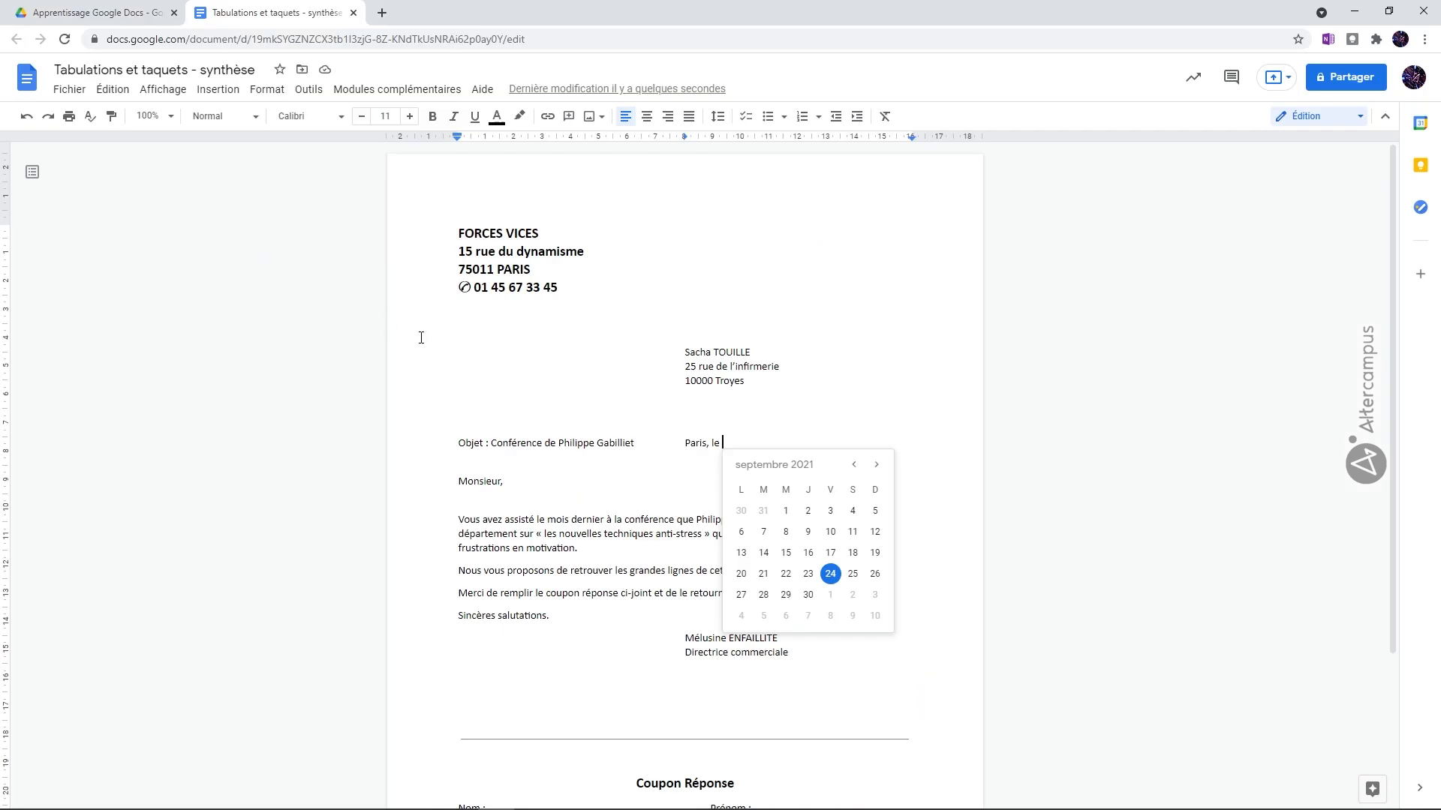
{"action": "left_click", "coordinate": [831, 578]}
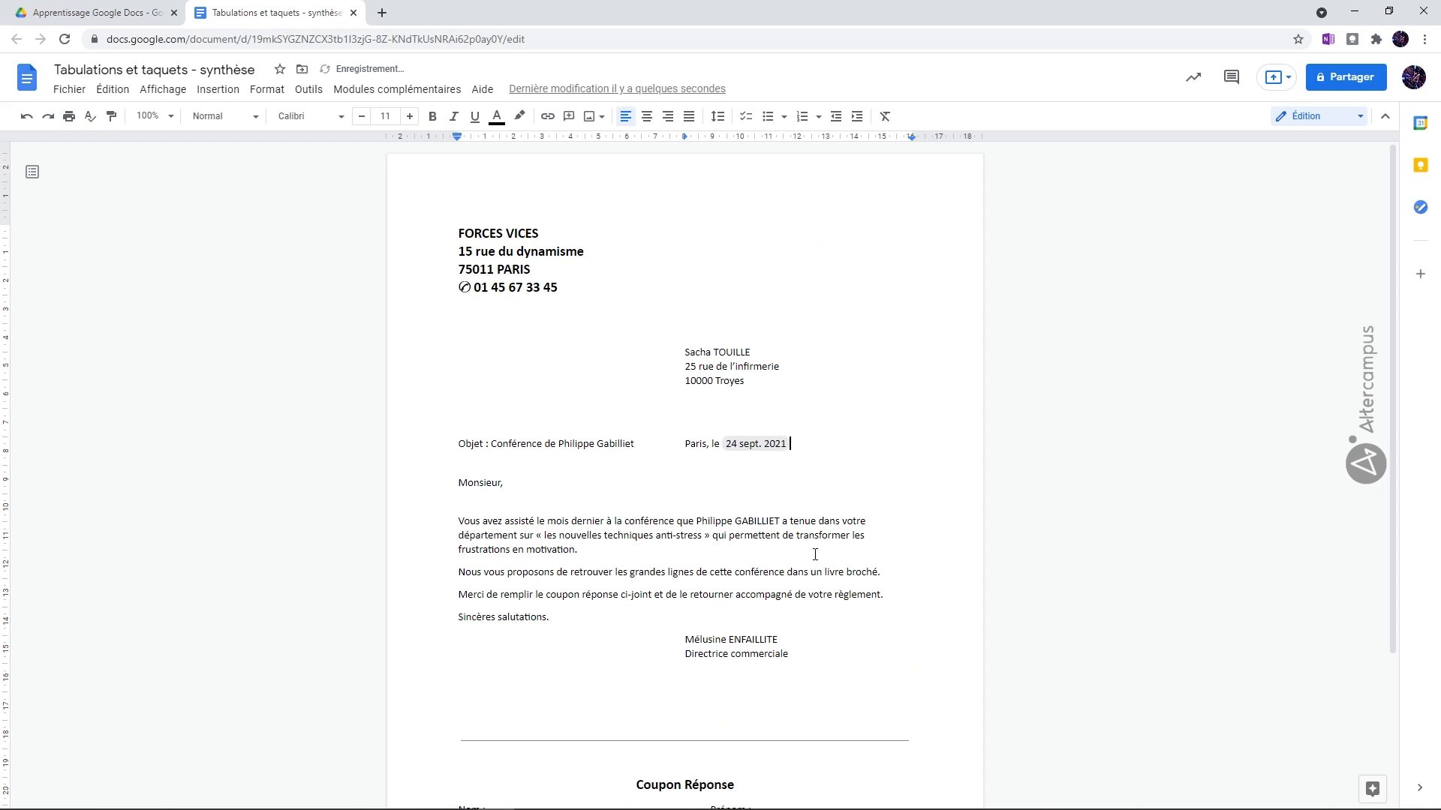
Examine the display formats and the calendar offered for the date element after "Paris, le".
{"action": "left_click", "coordinate": [765, 445]}
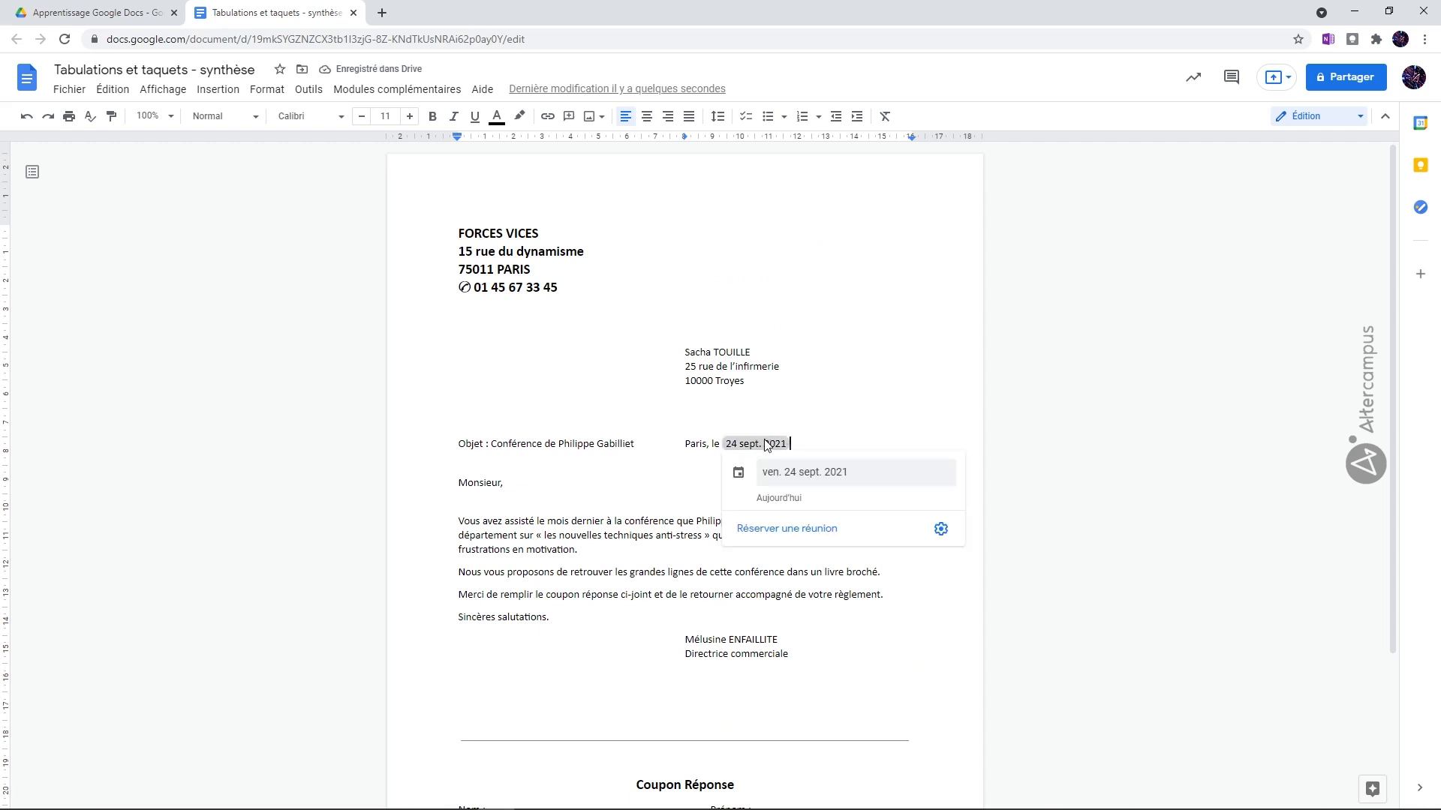
{"action": "left_click", "coordinate": [940, 530]}
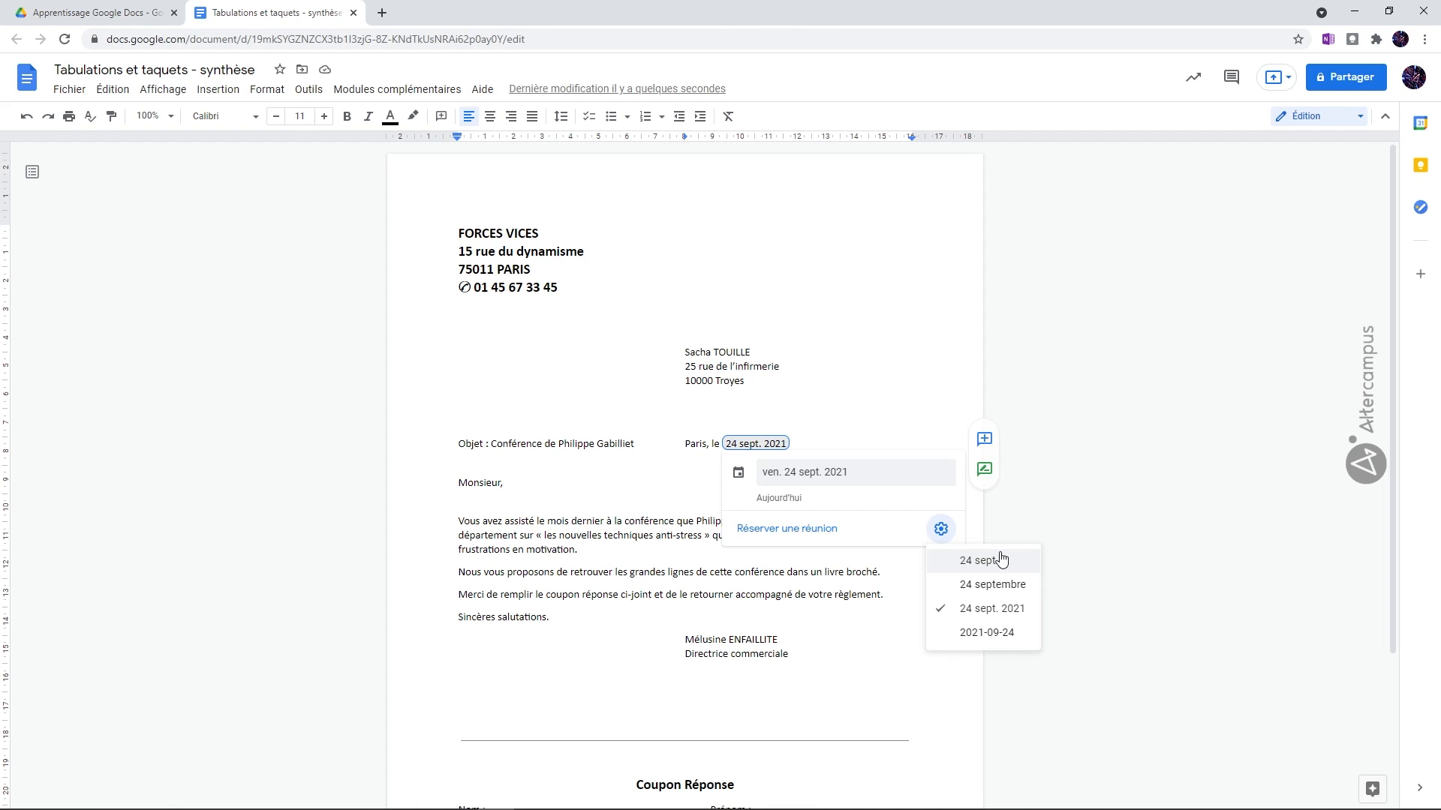
{"action": "left_click", "coordinate": [884, 483]}
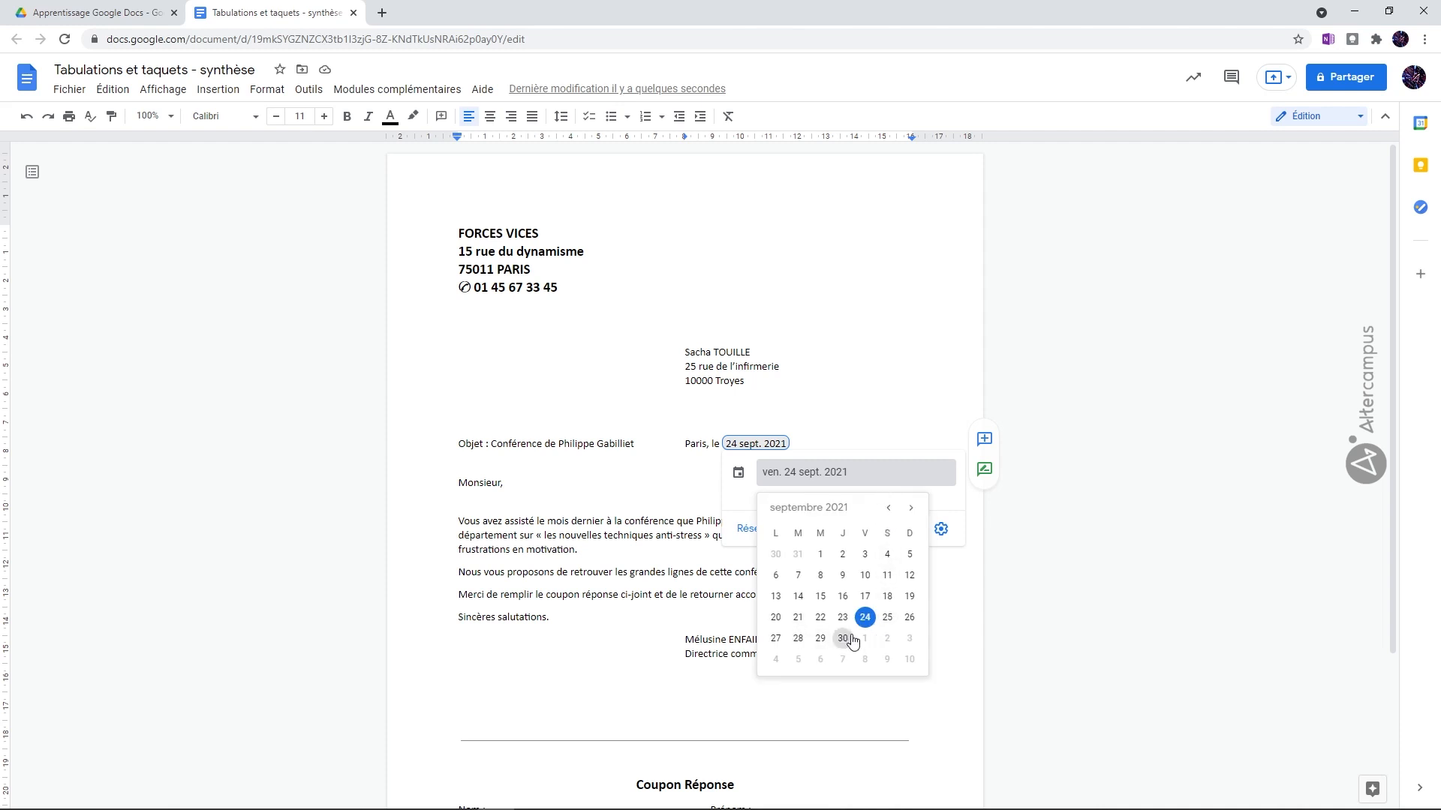
{"action": "left_click", "coordinate": [819, 439]}
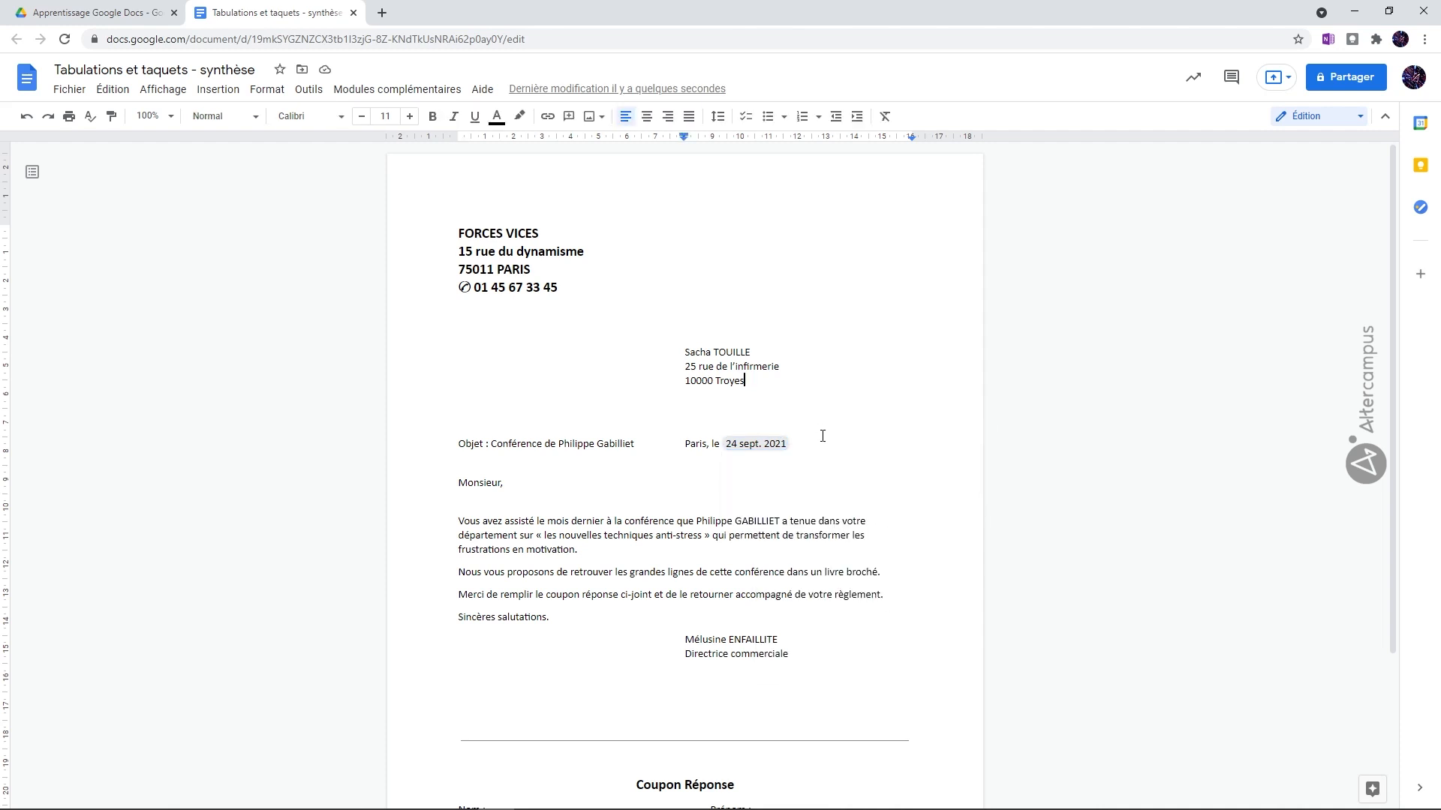
Delete the date element after "Paris, le" and put "Monsieur," back on its own line.
{"action": "left_click", "coordinate": [740, 446]}
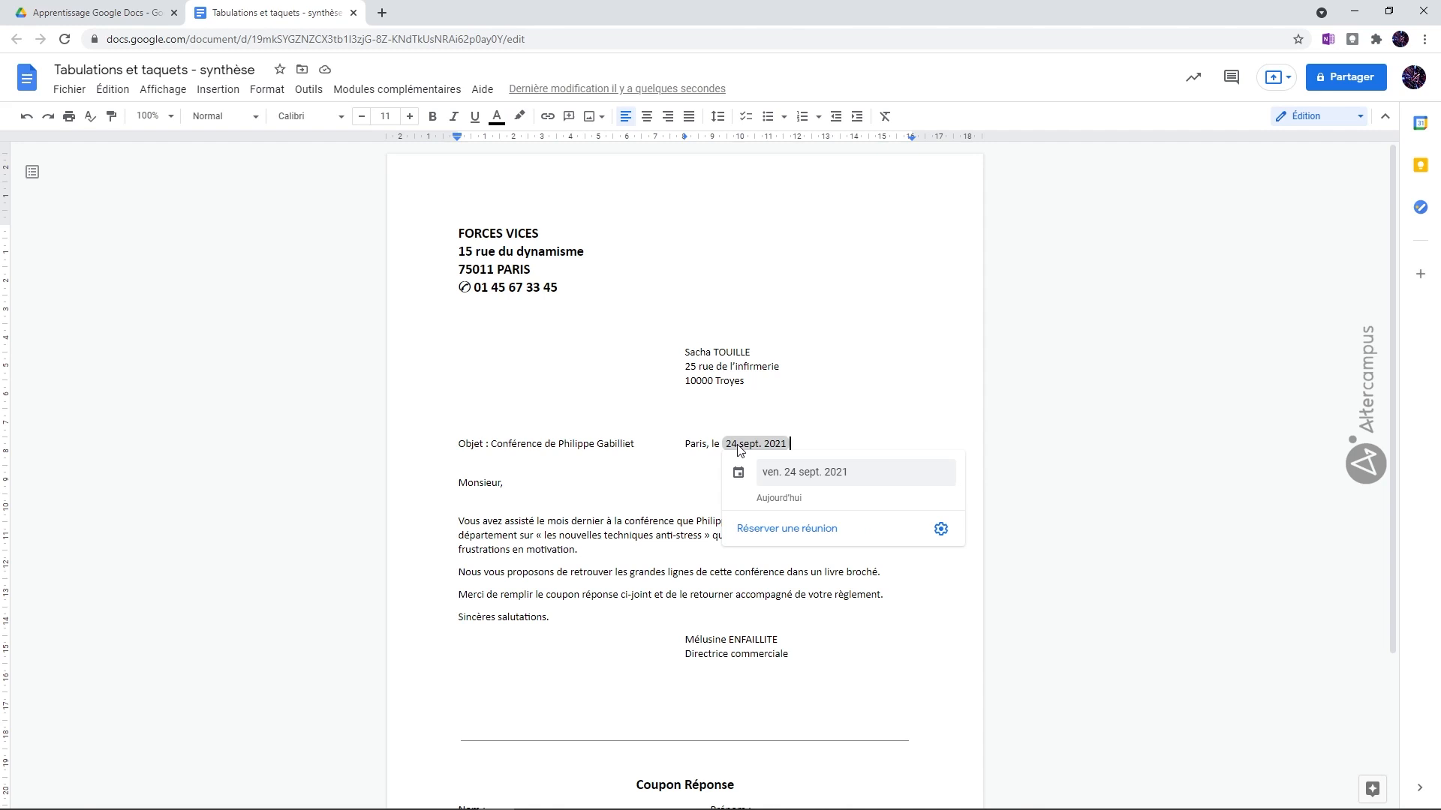
{"action": "left_click", "coordinate": [719, 445]}
{"action": "left_click", "coordinate": [809, 445], "text": "shift"}
{"action": "key", "text": "BackSpace"}
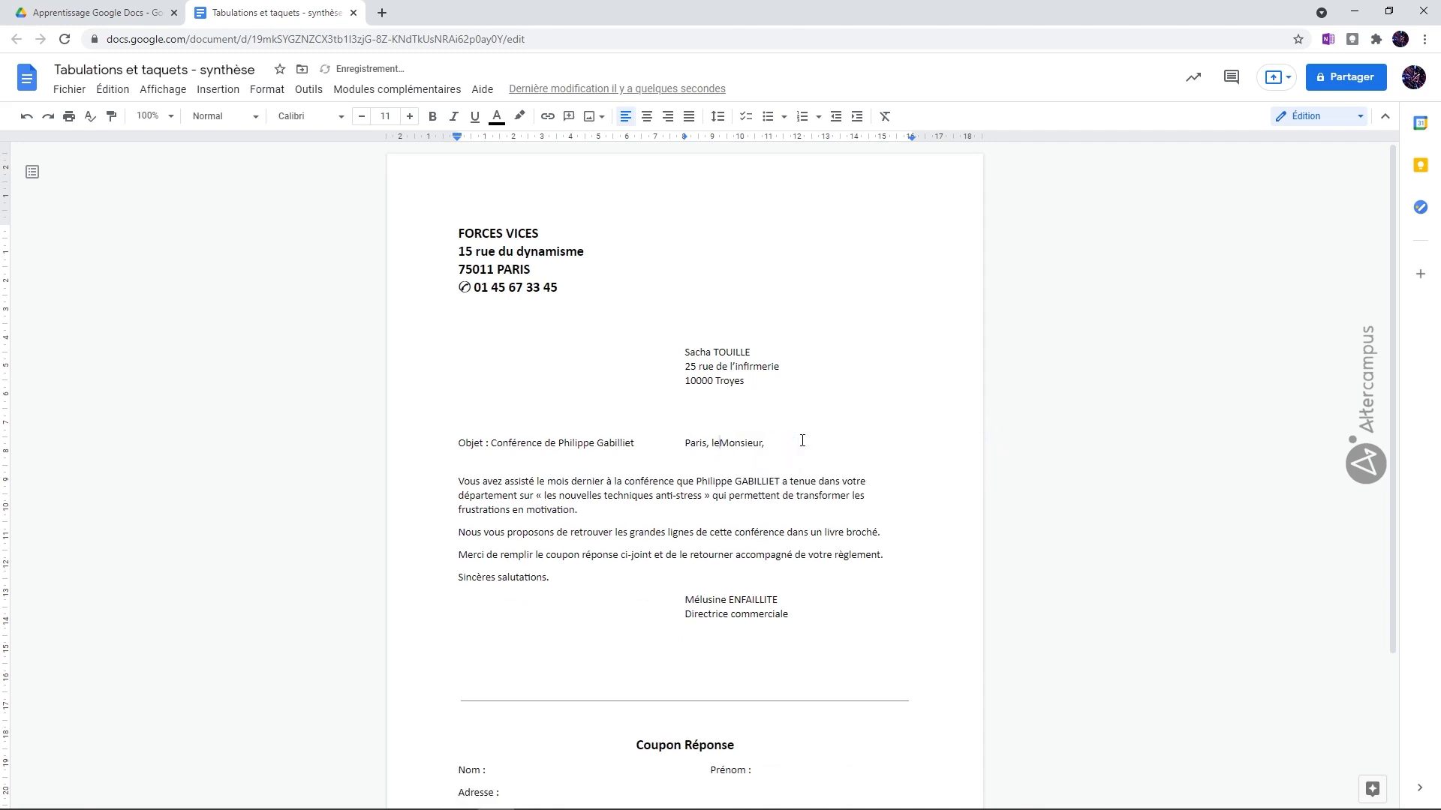
{"action": "key", "text": "Return"}
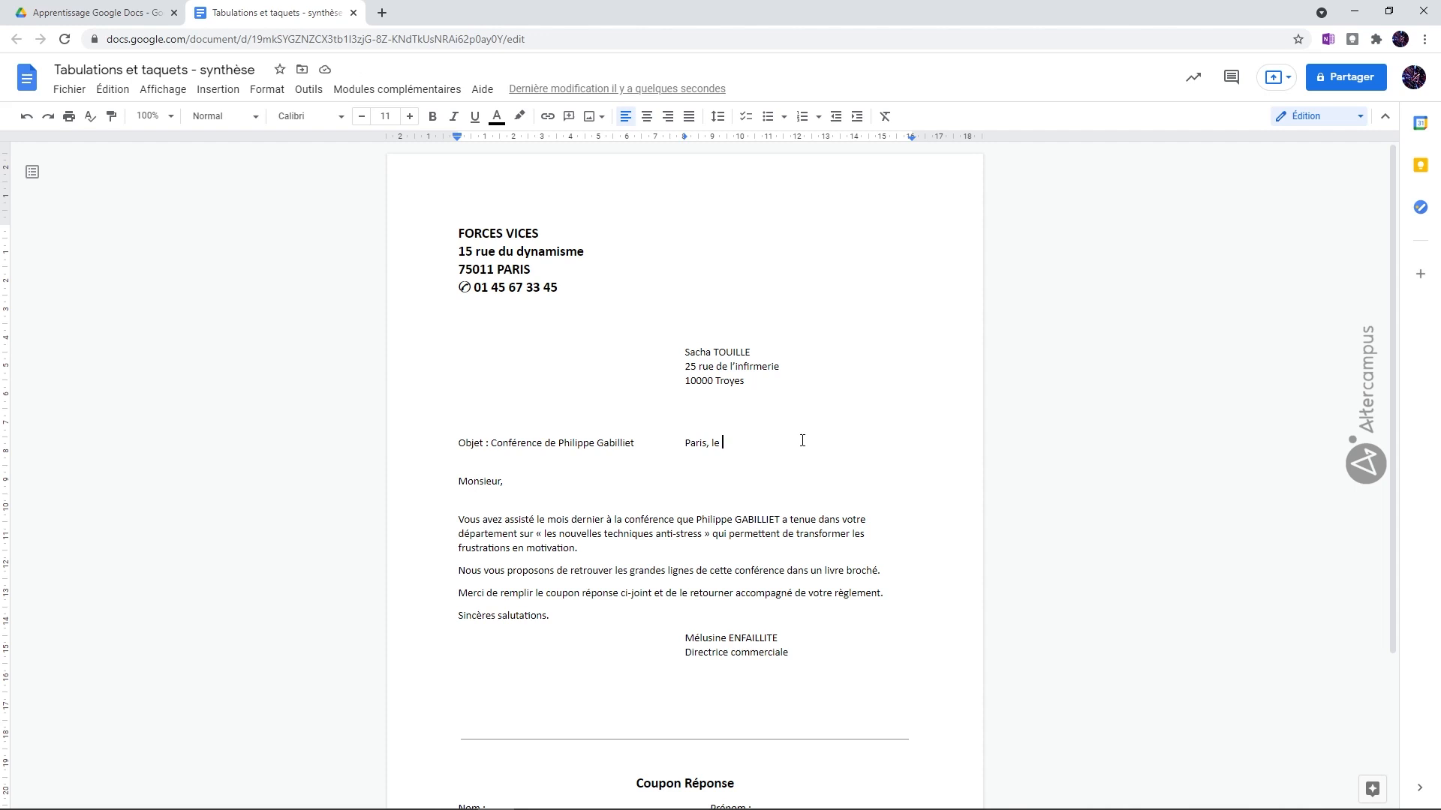
{"action": "left_click", "coordinate": [416, 97]}
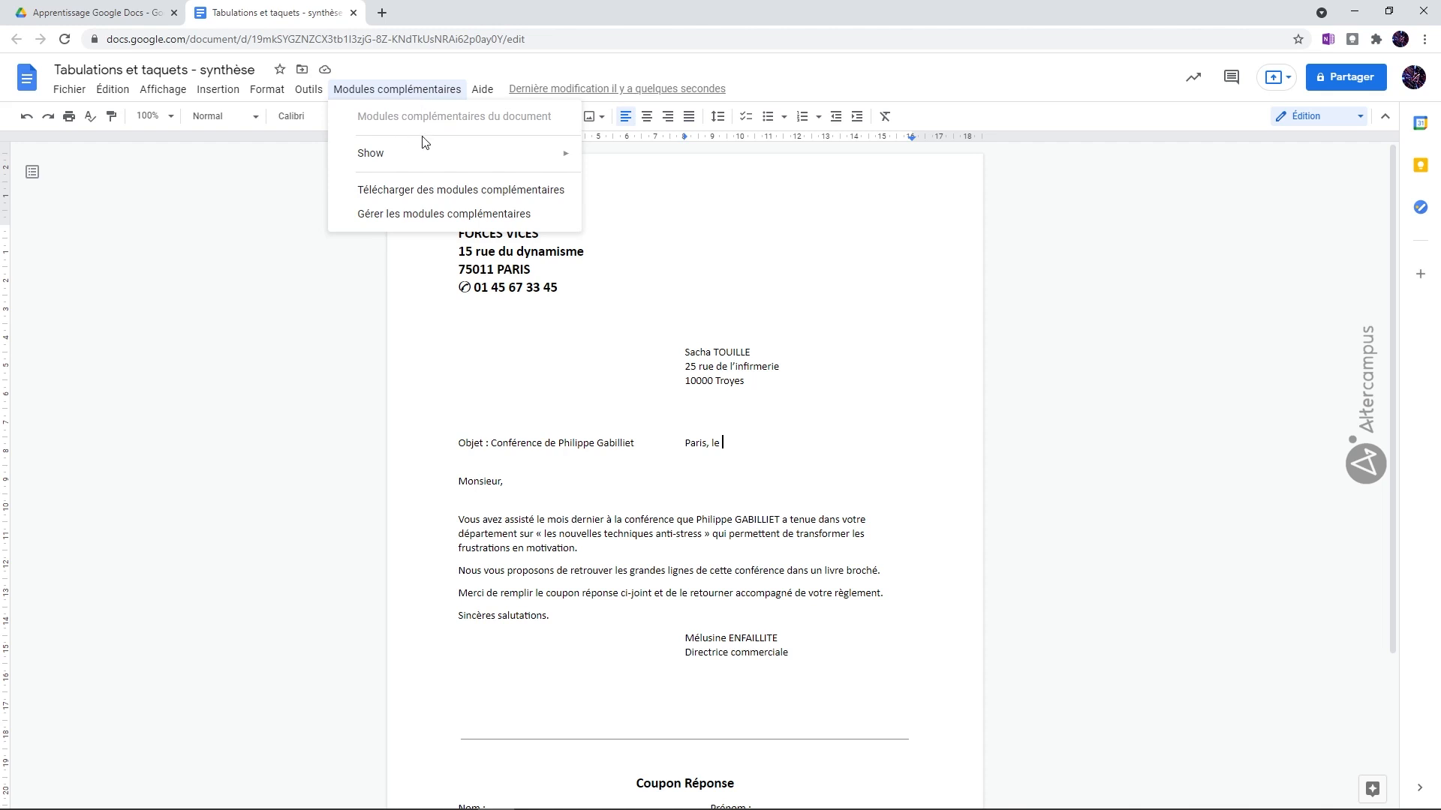
{"action": "left_click", "coordinate": [749, 288]}
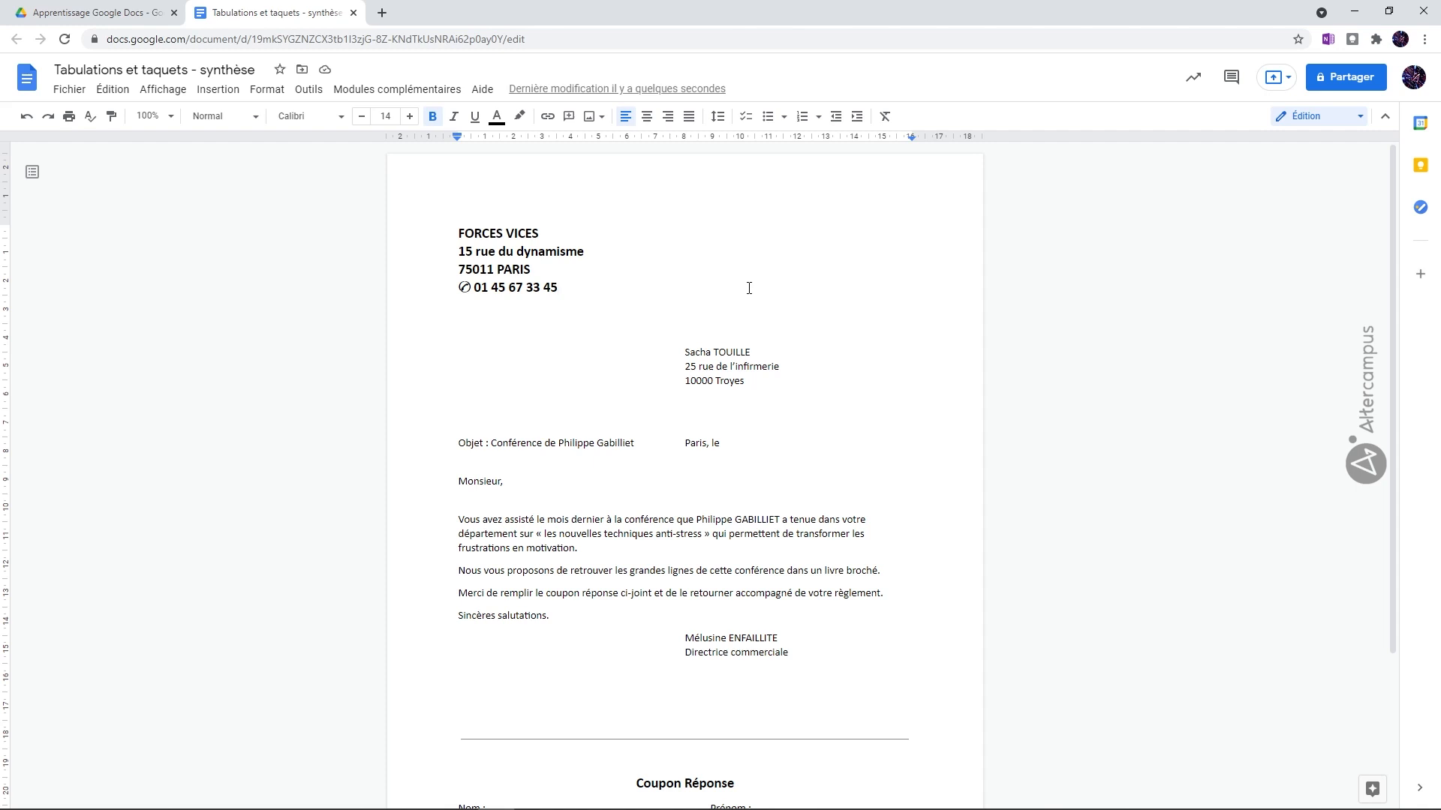
Open the Dates spreadsheet from the Apprentissage Google Docs folder in Drive and inspect the formula in cell C1.
{"action": "left_click", "coordinate": [139, 18]}
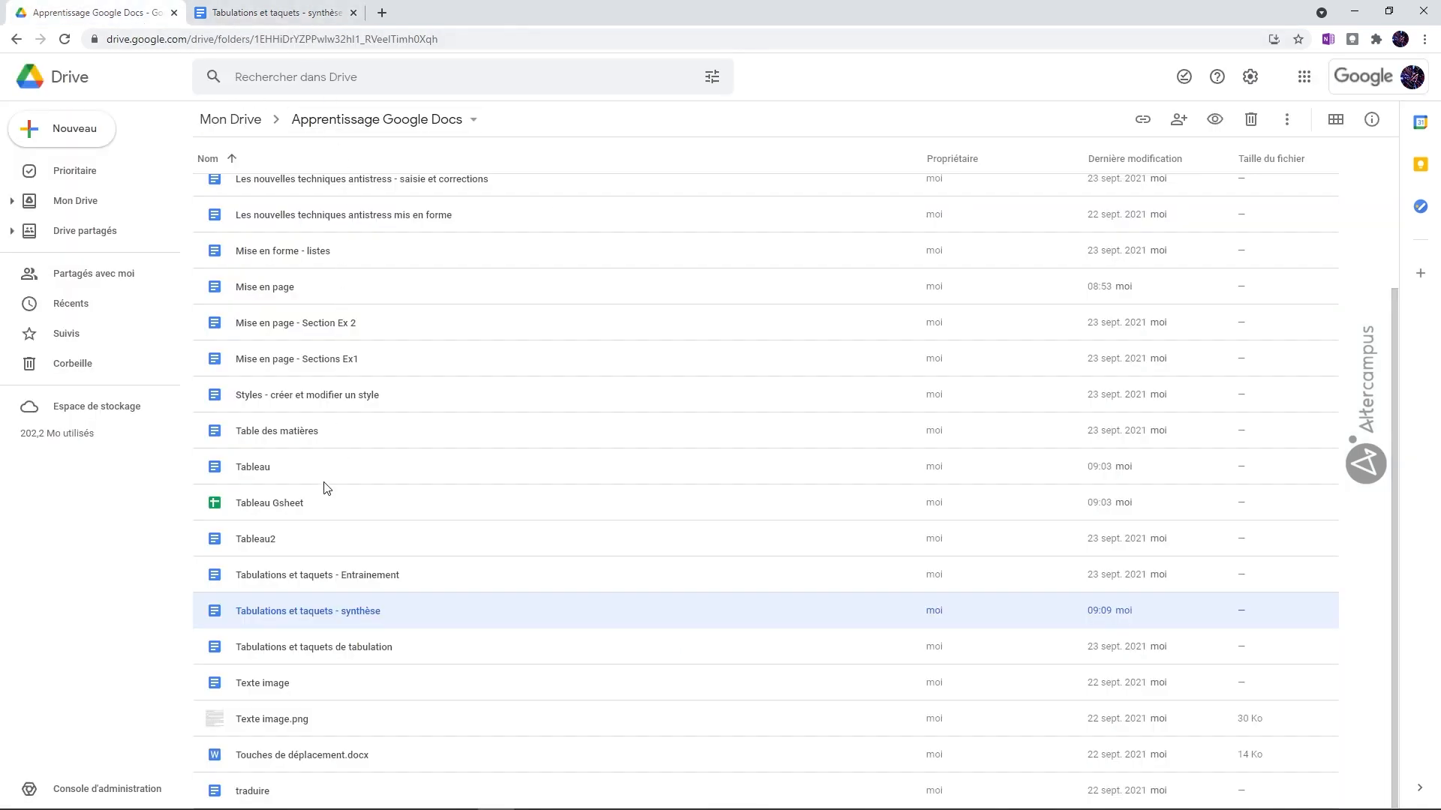
{"action": "scroll", "coordinate": [324, 480], "scroll_direction": "up", "scroll_amount": 3}
{"action": "double_click", "coordinate": [241, 193]}
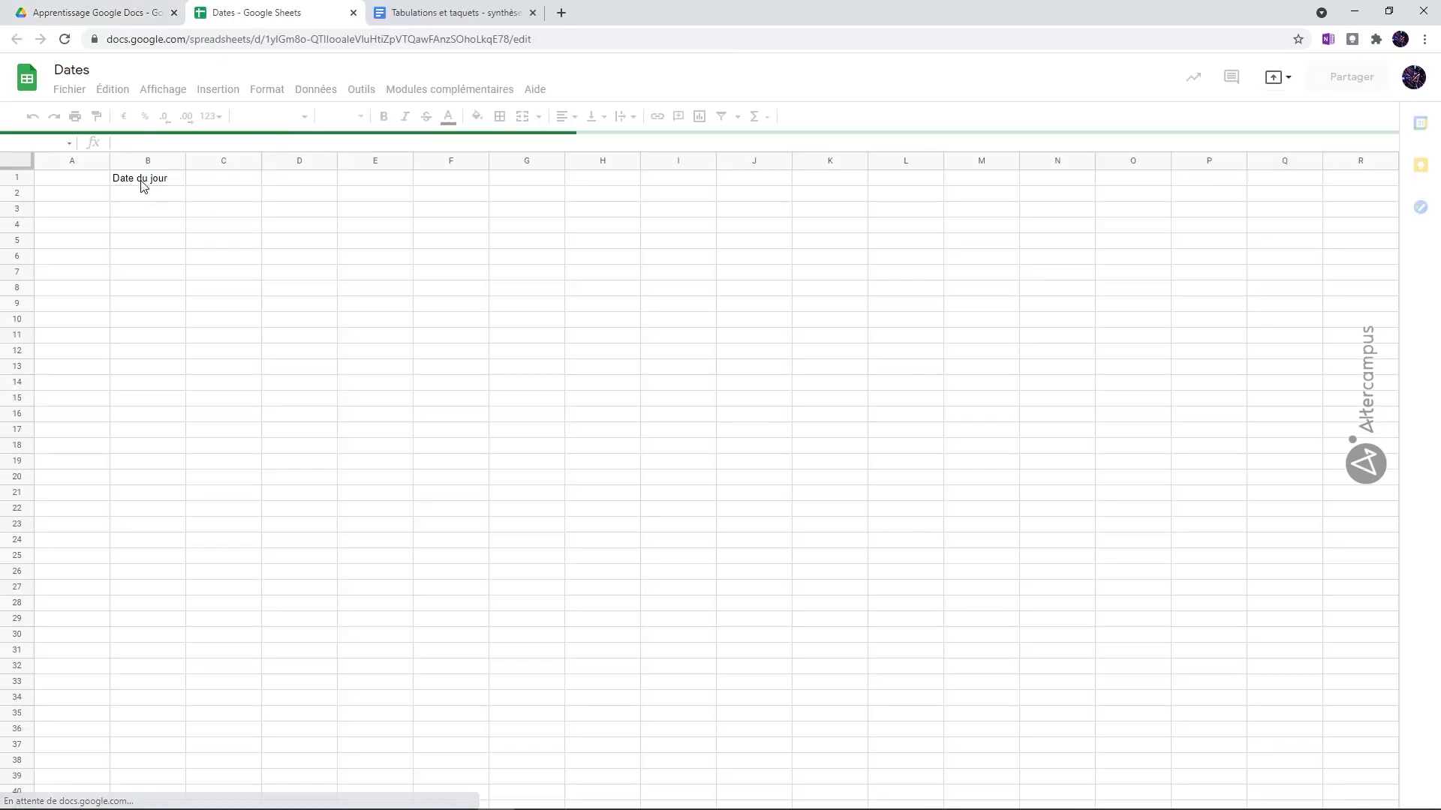
{"action": "left_click", "coordinate": [201, 176]}
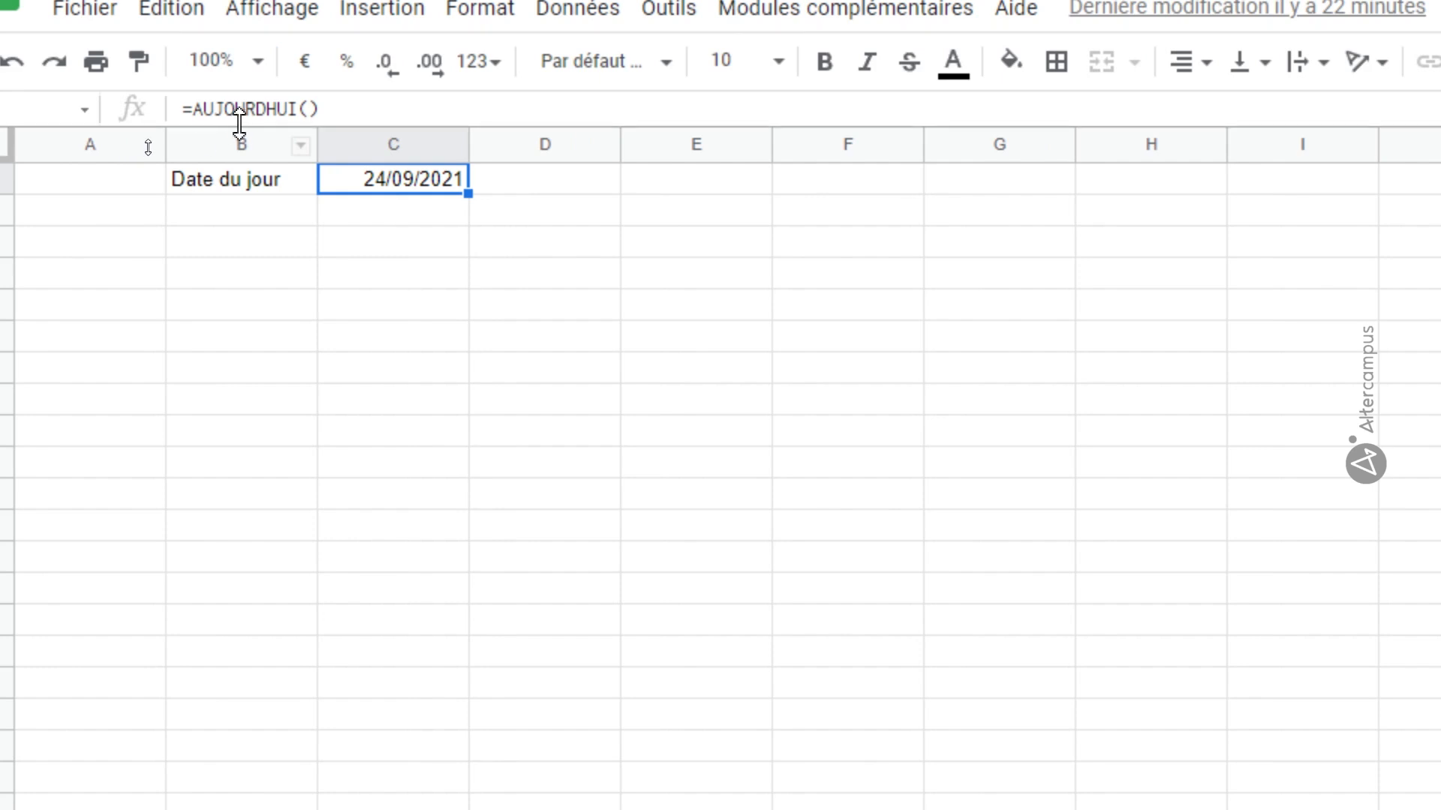
{"action": "double_click", "coordinate": [390, 180]}
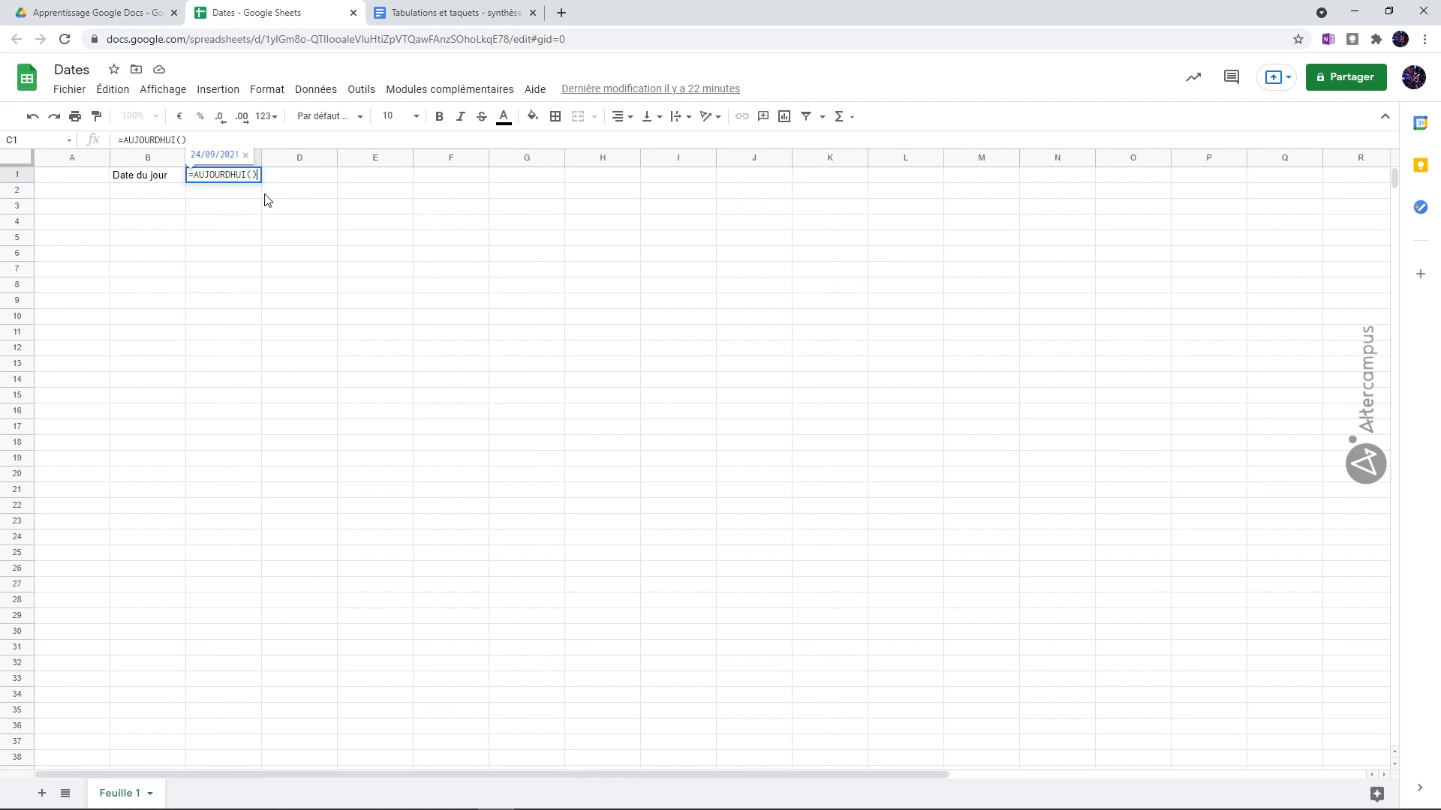
{"action": "key", "text": "Return"}
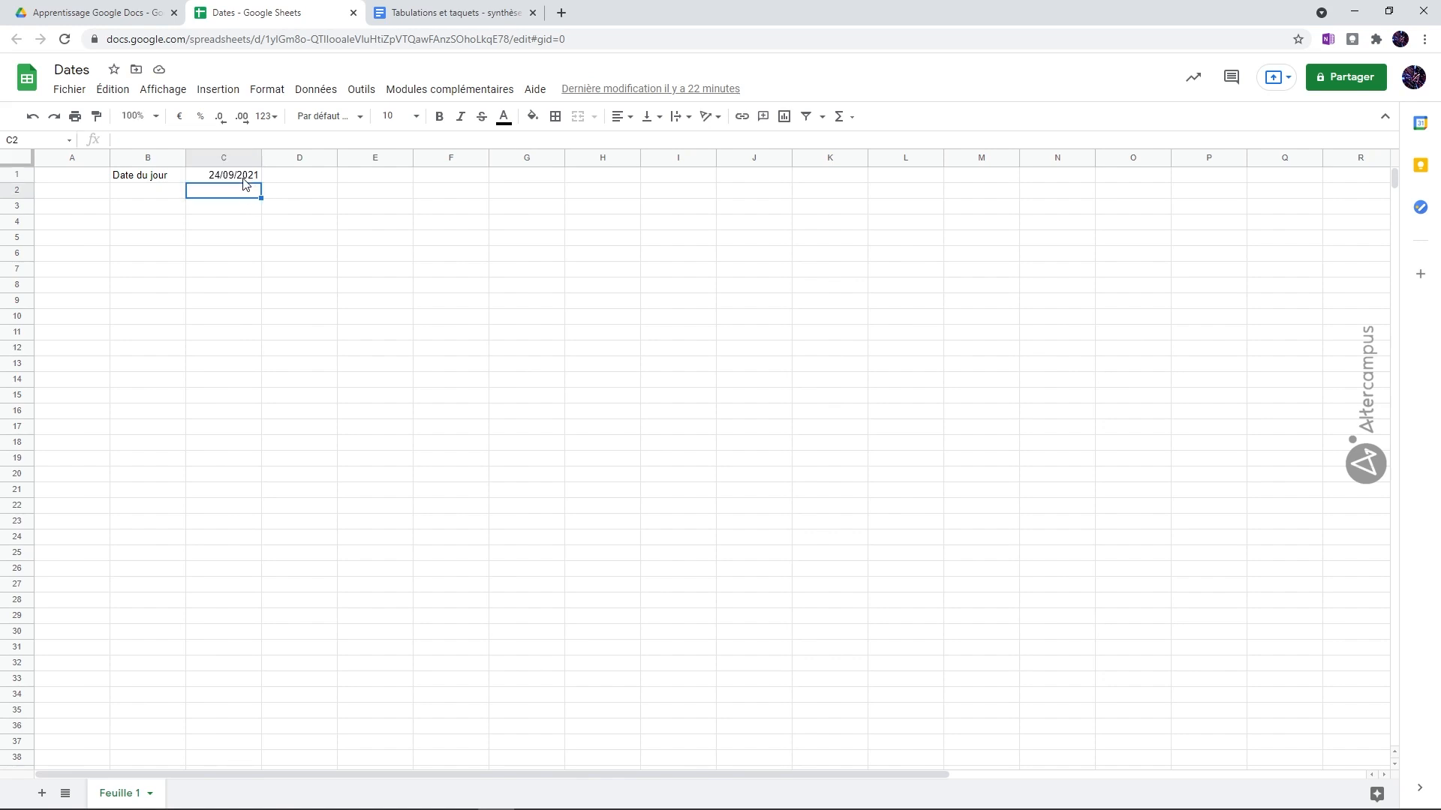
Format the date in cell C1 with weekday, day, month name and full year, and widen column C to fit it.
{"action": "left_click", "coordinate": [153, 117]}
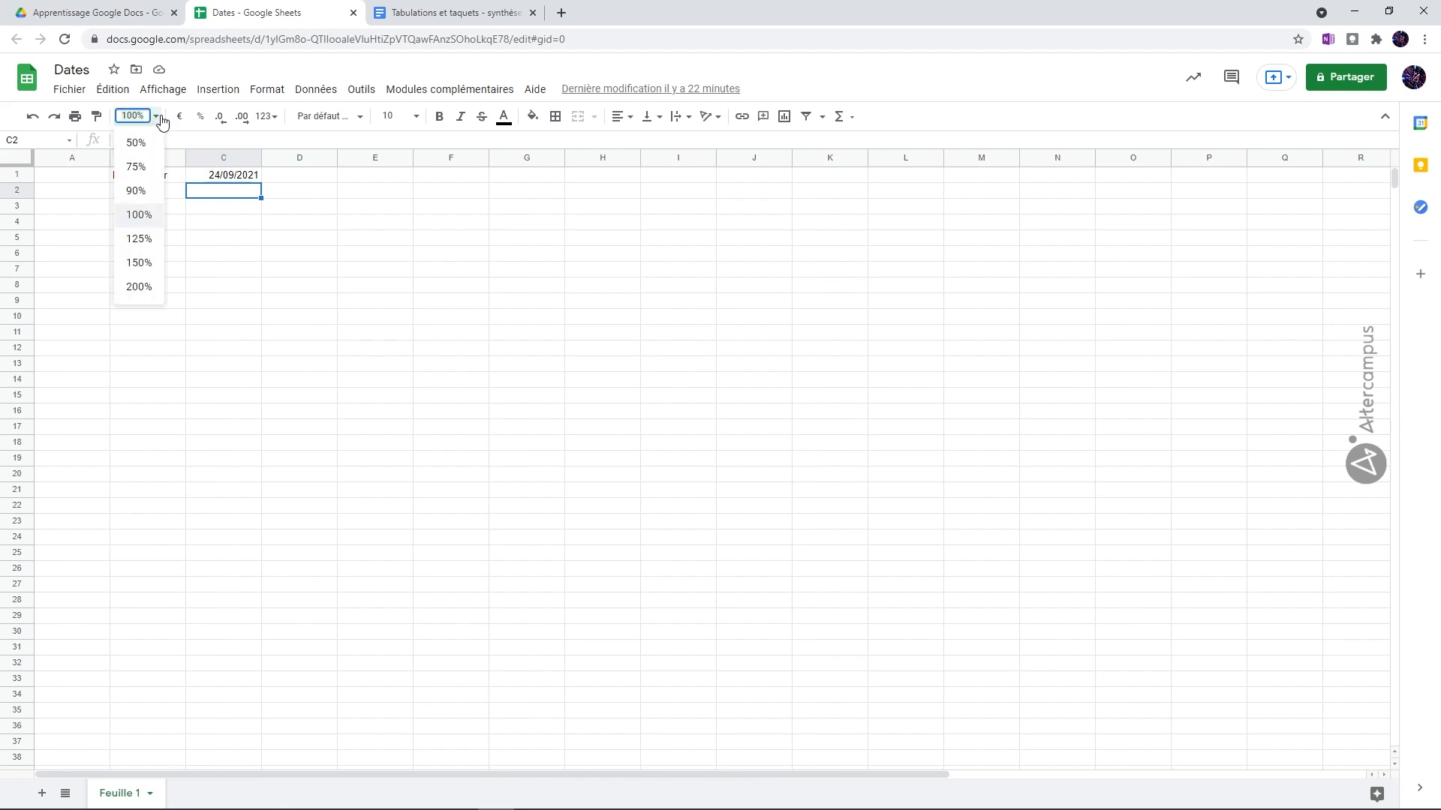
{"action": "left_click", "coordinate": [140, 264]}
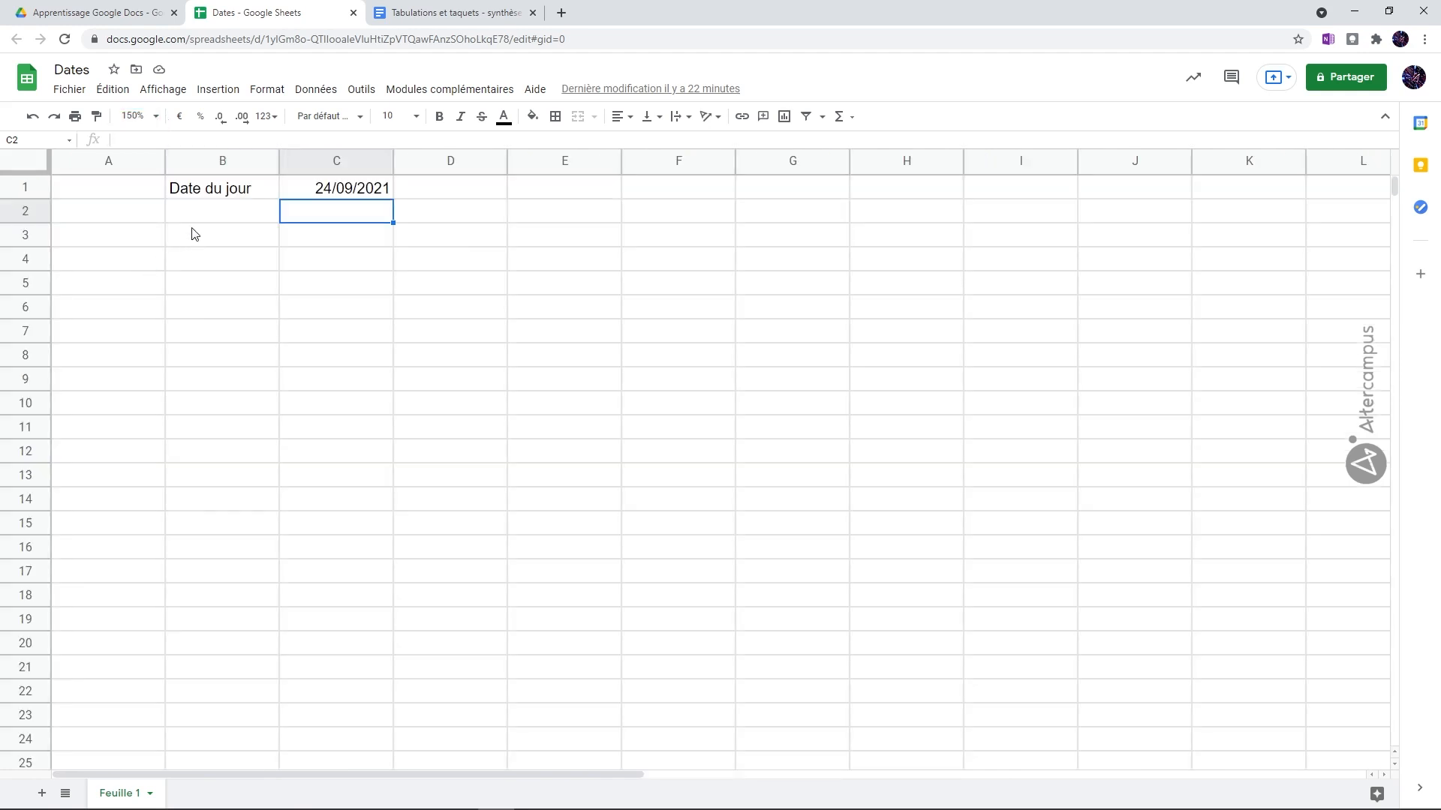
{"action": "left_click", "coordinate": [340, 192]}
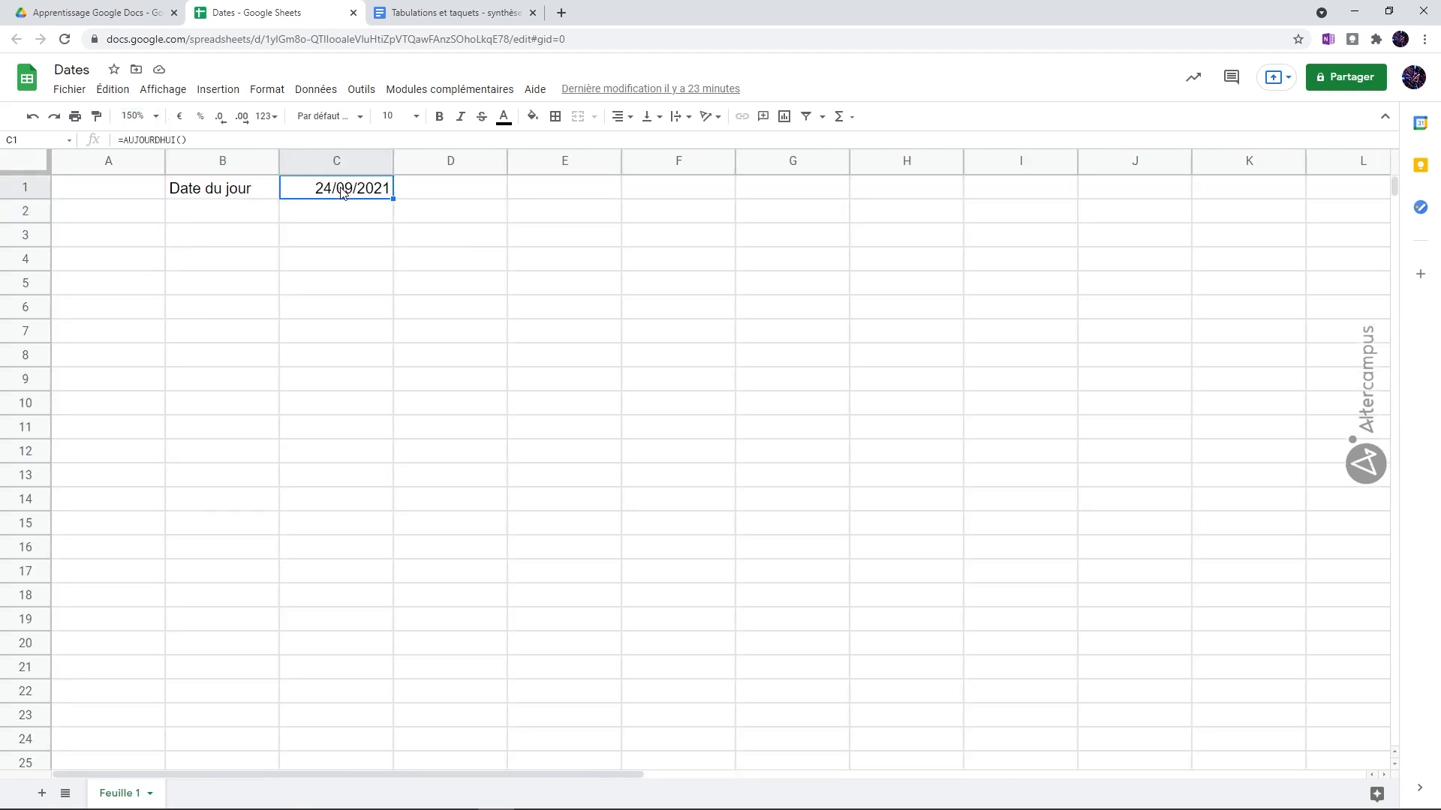
{"action": "left_click", "coordinate": [278, 96]}
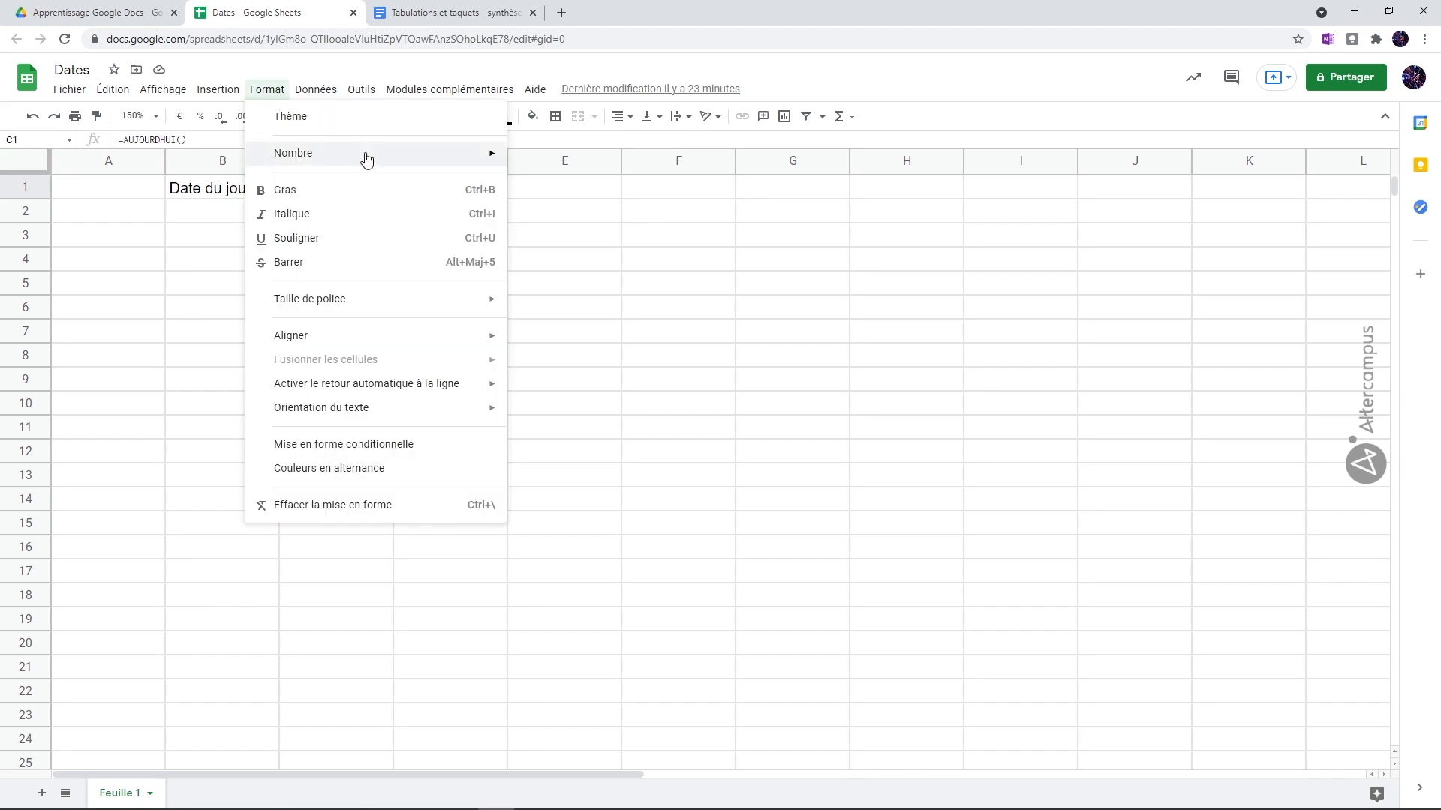
{"action": "mouse_move", "coordinate": [364, 155]}
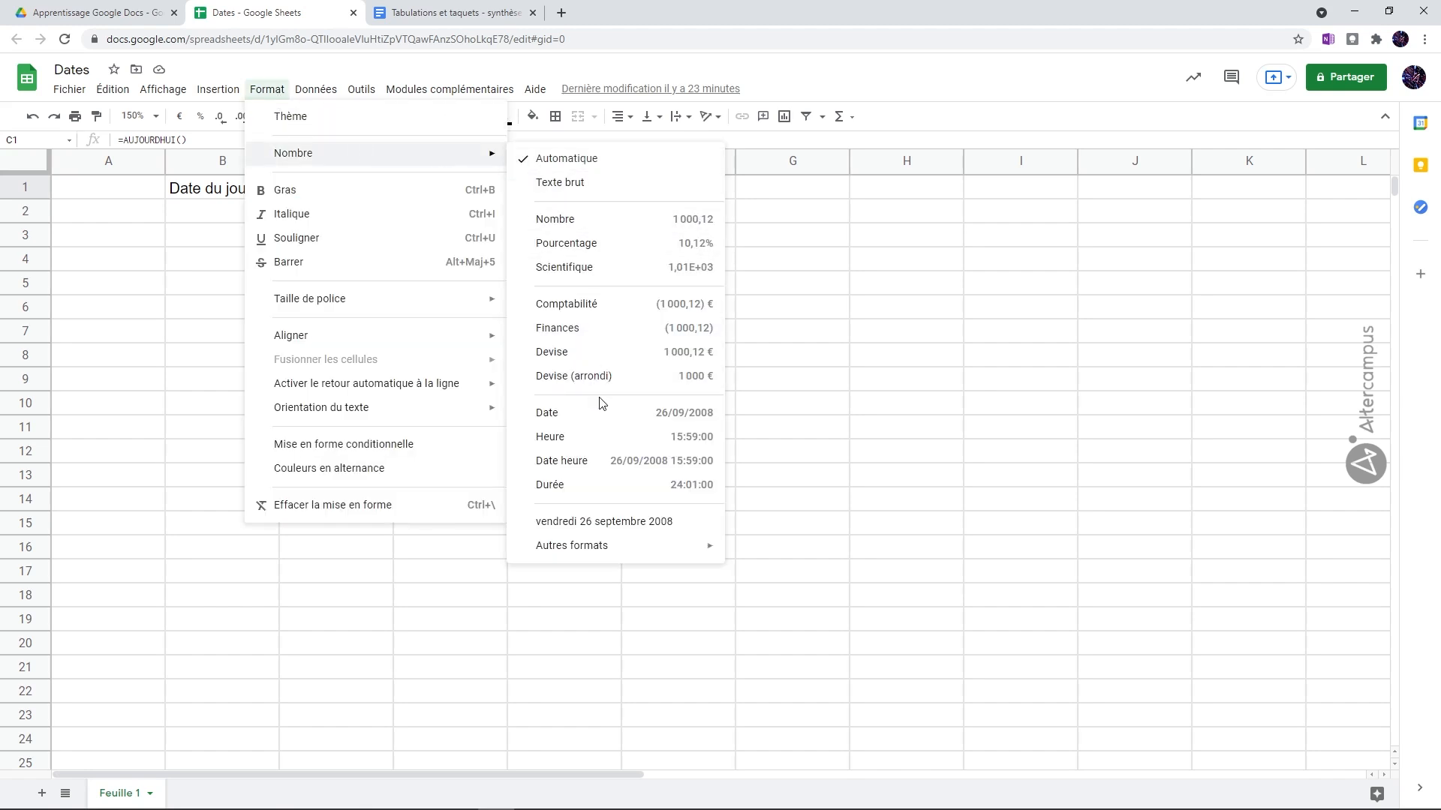
{"action": "mouse_move", "coordinate": [640, 546]}
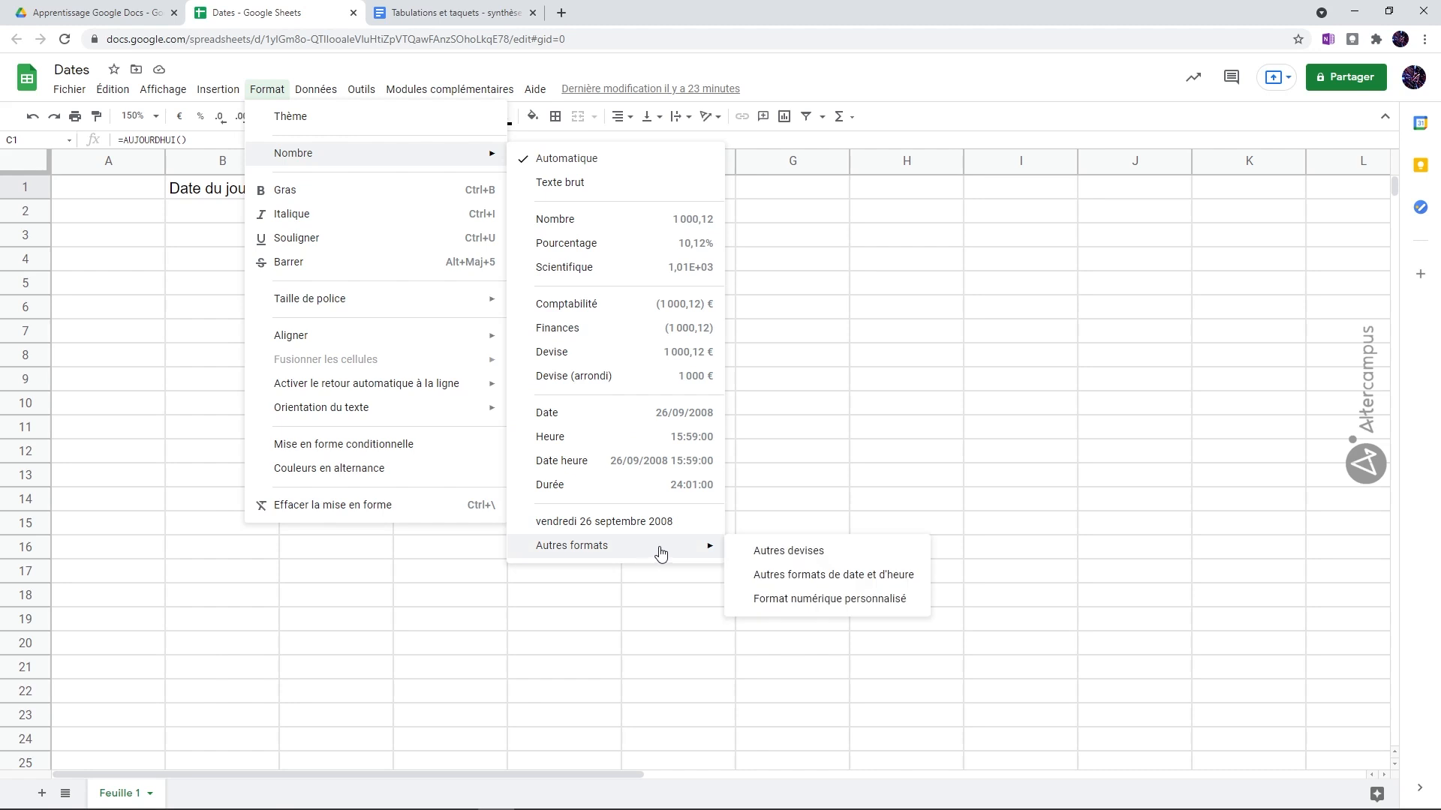
{"action": "left_click", "coordinate": [814, 578]}
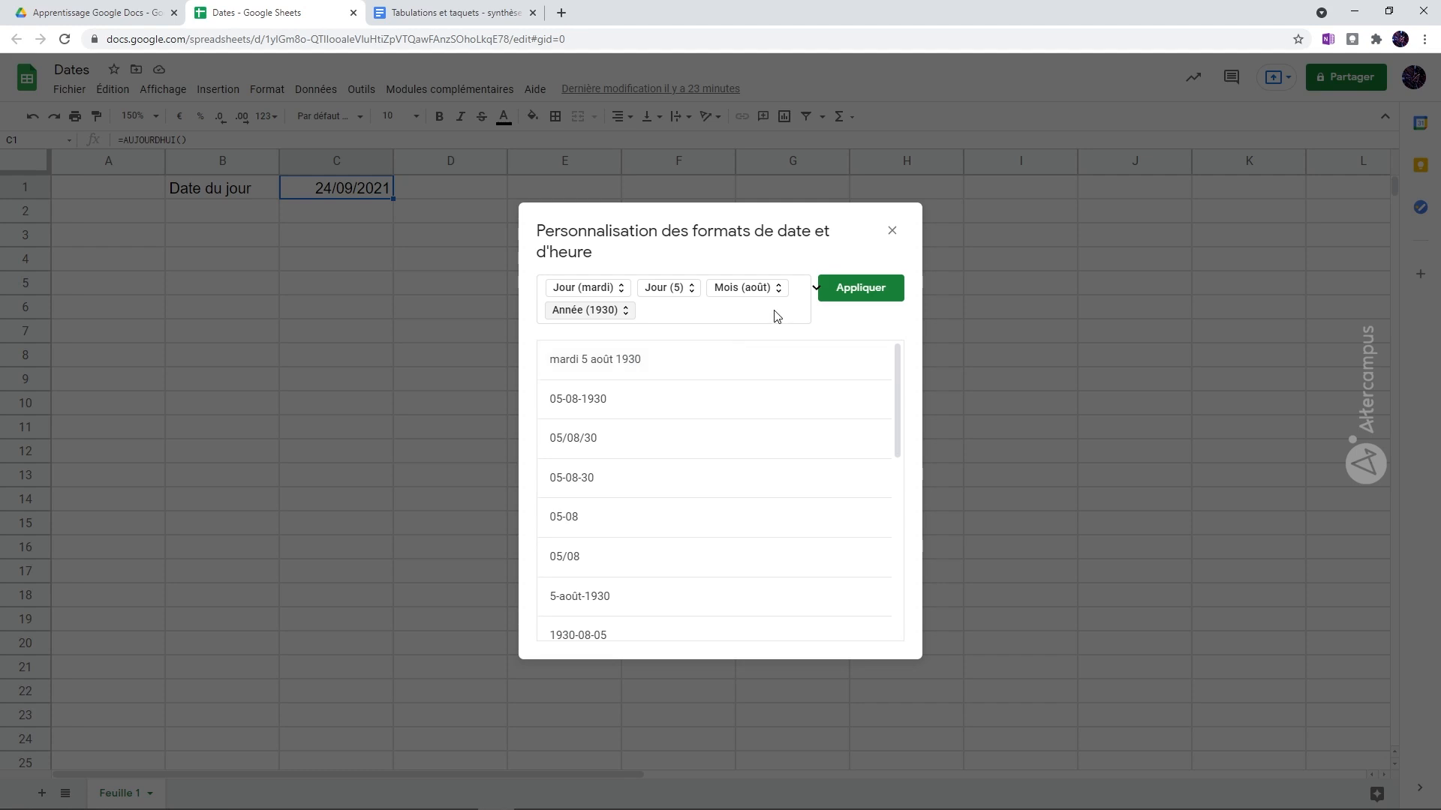
{"action": "left_click", "coordinate": [859, 292]}
{"action": "left_click_drag", "start_coordinate": [392, 163], "coordinate": [499, 168]}
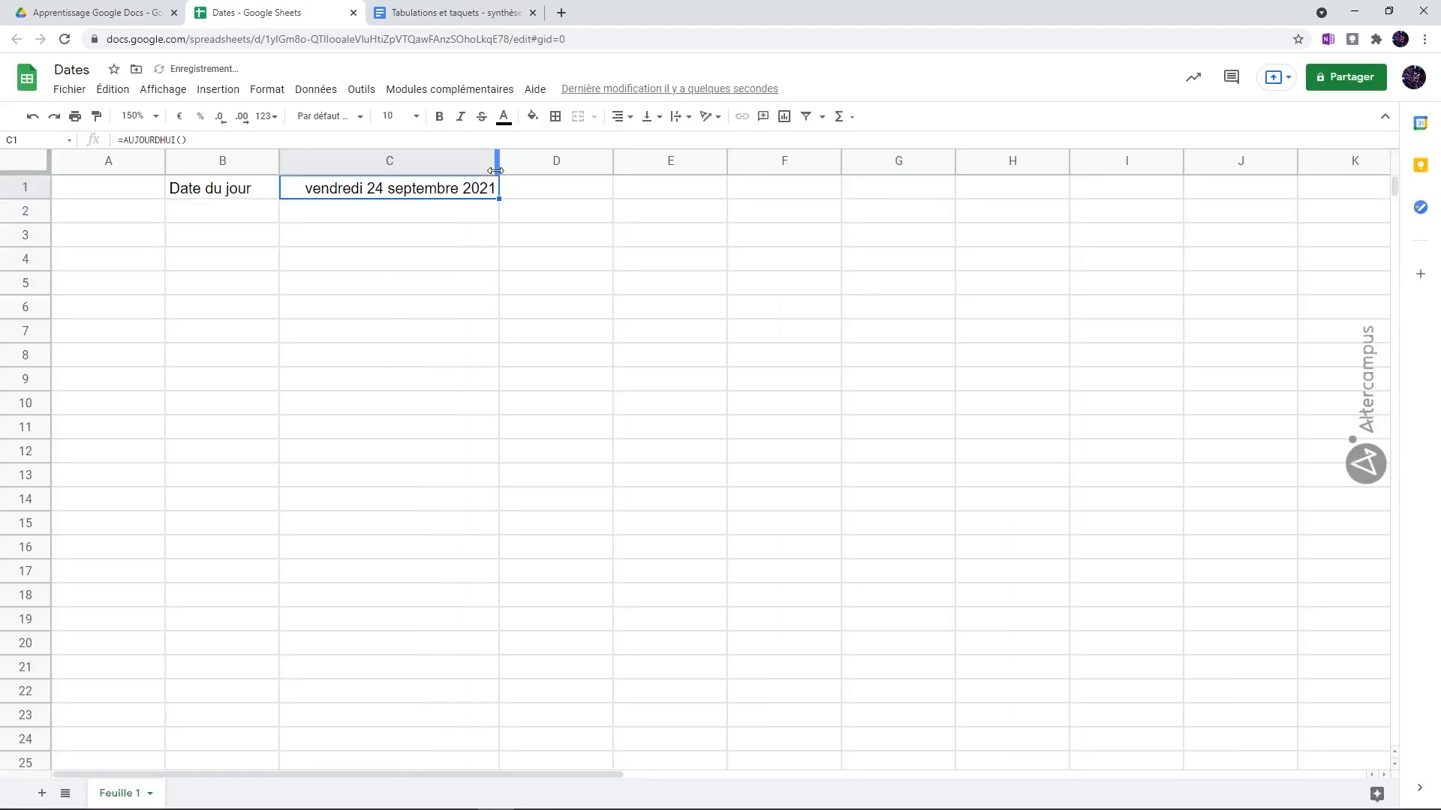
{"action": "left_click", "coordinate": [449, 316]}
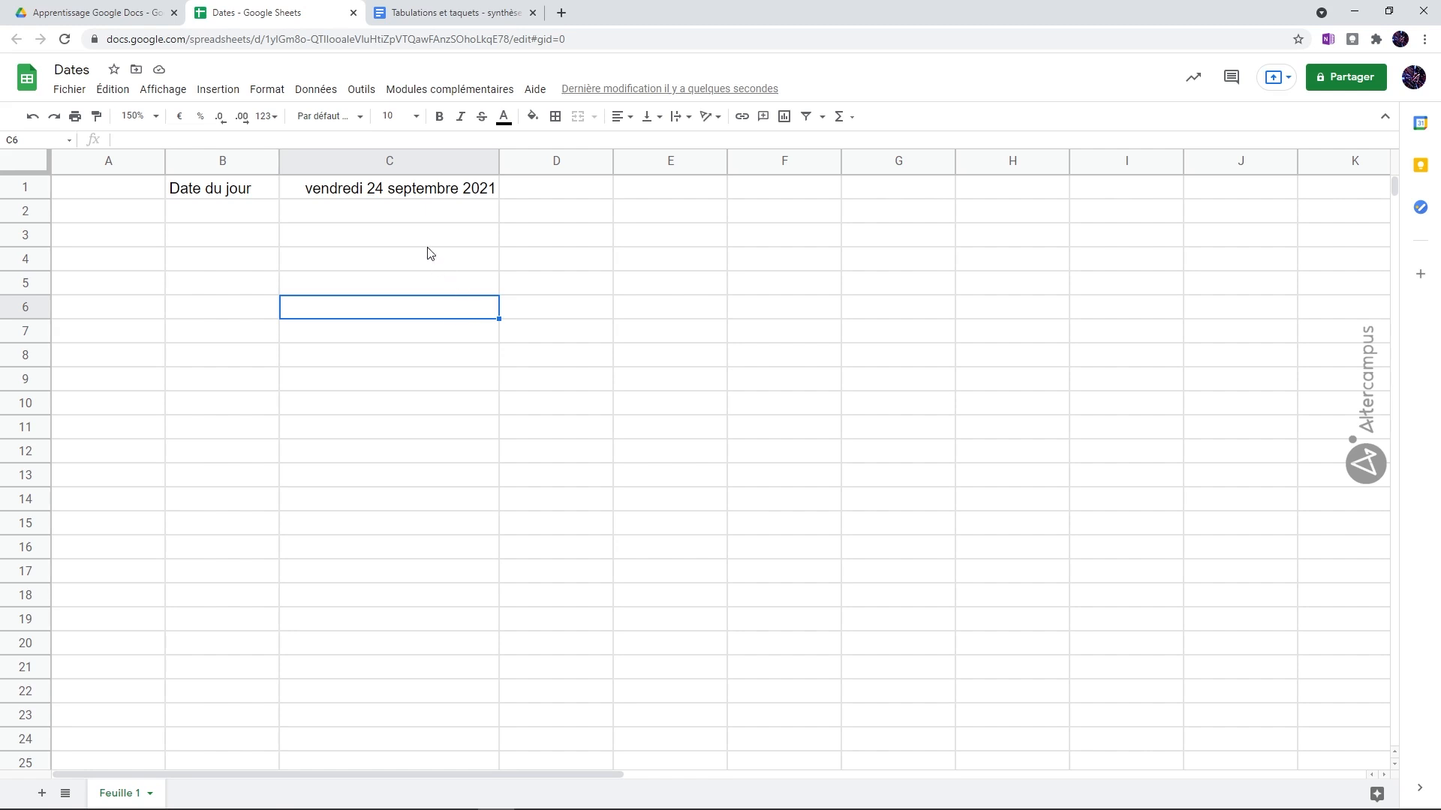
Copy the date from cell C1 into the letter after "Paris, le", and delete the pasted date.
{"action": "left_click", "coordinate": [460, 14]}
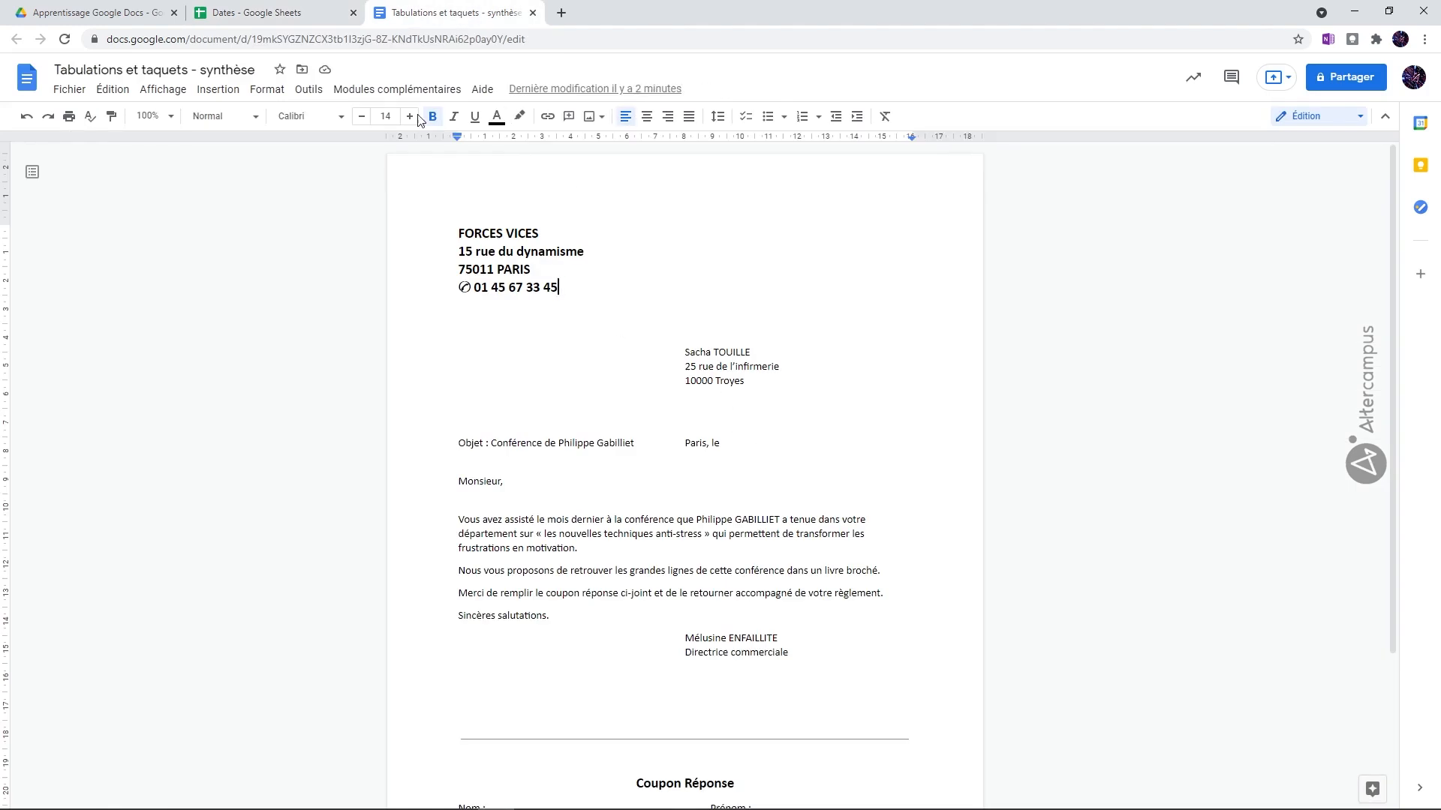
{"action": "left_click", "coordinate": [304, 12]}
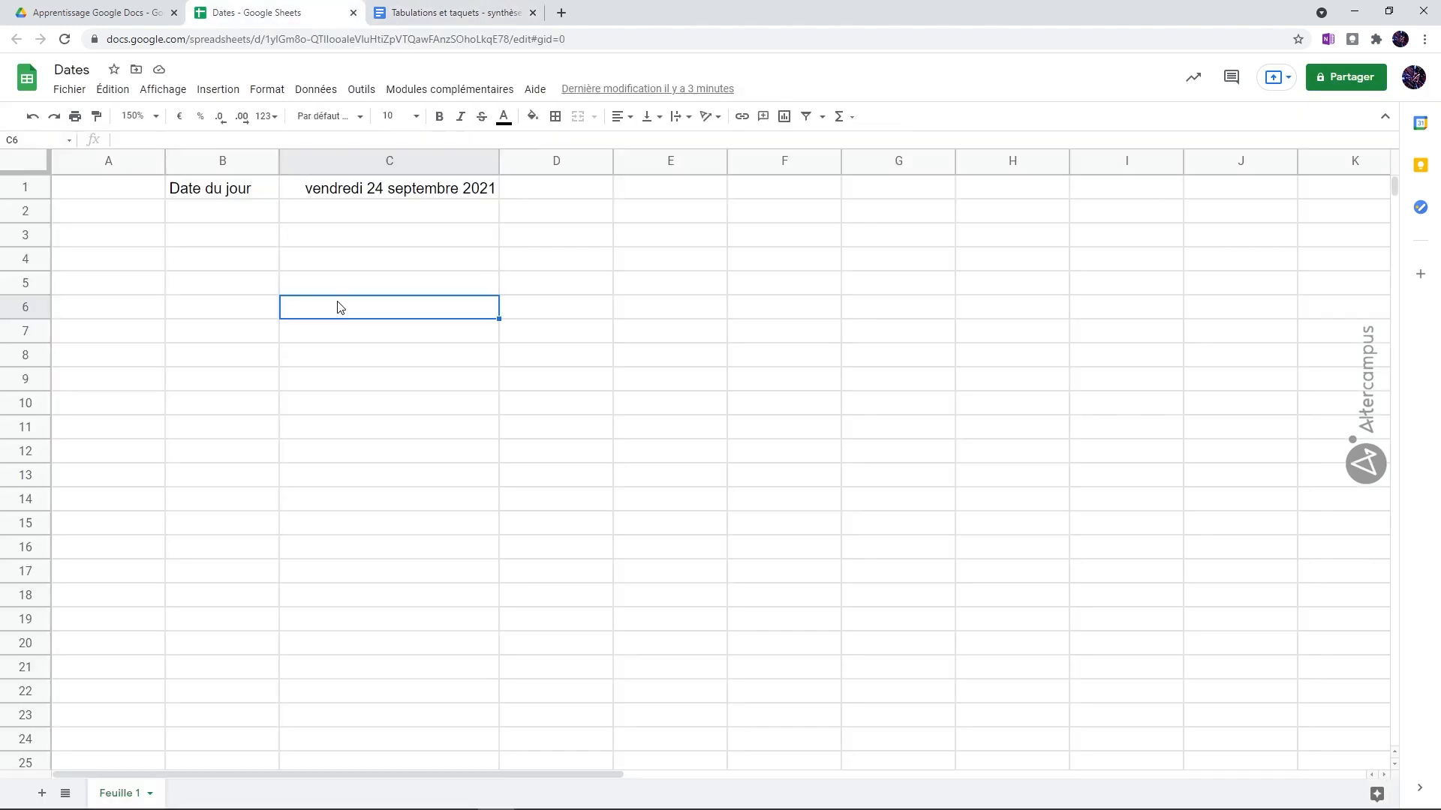
{"action": "left_click", "coordinate": [380, 194]}
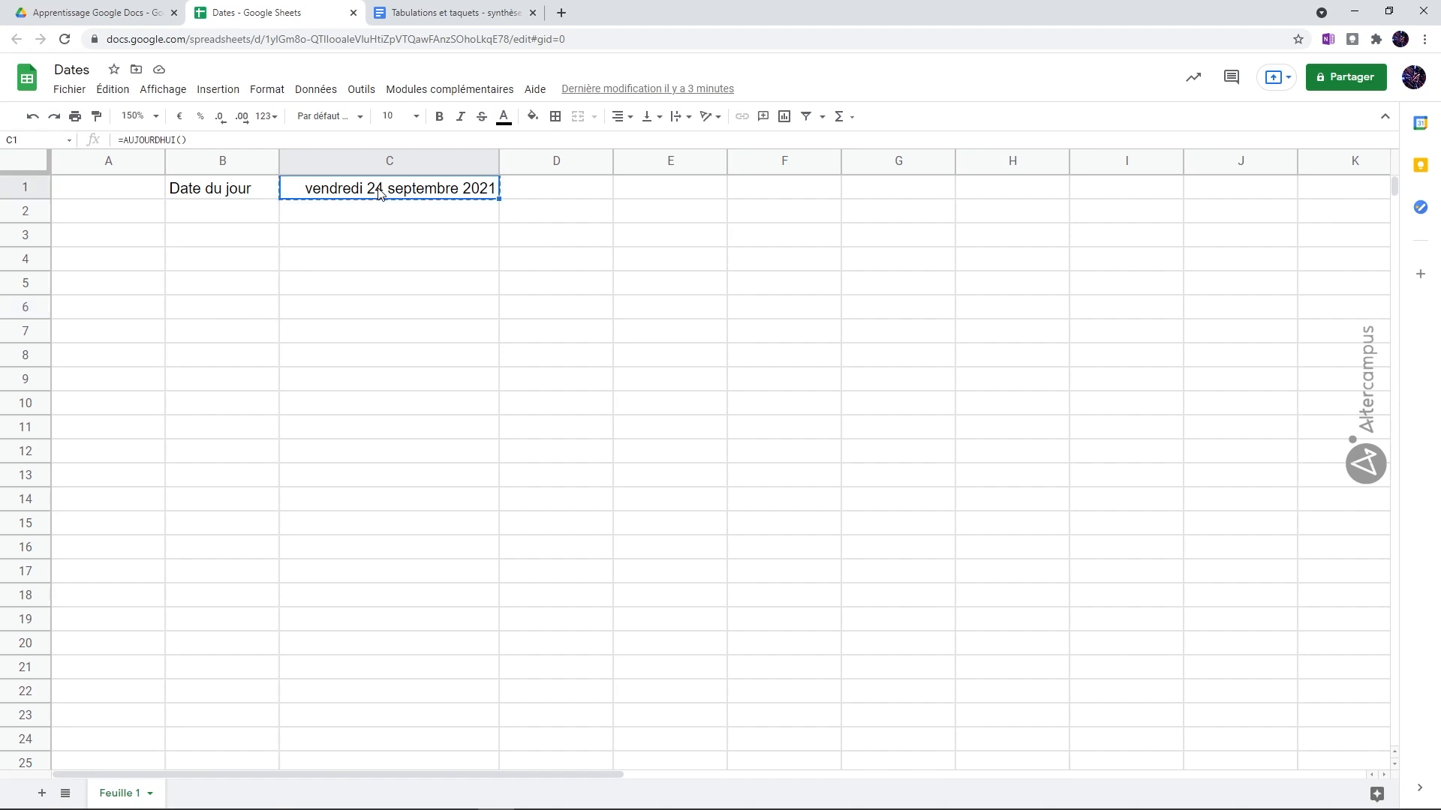
{"action": "left_click", "coordinate": [439, 12]}
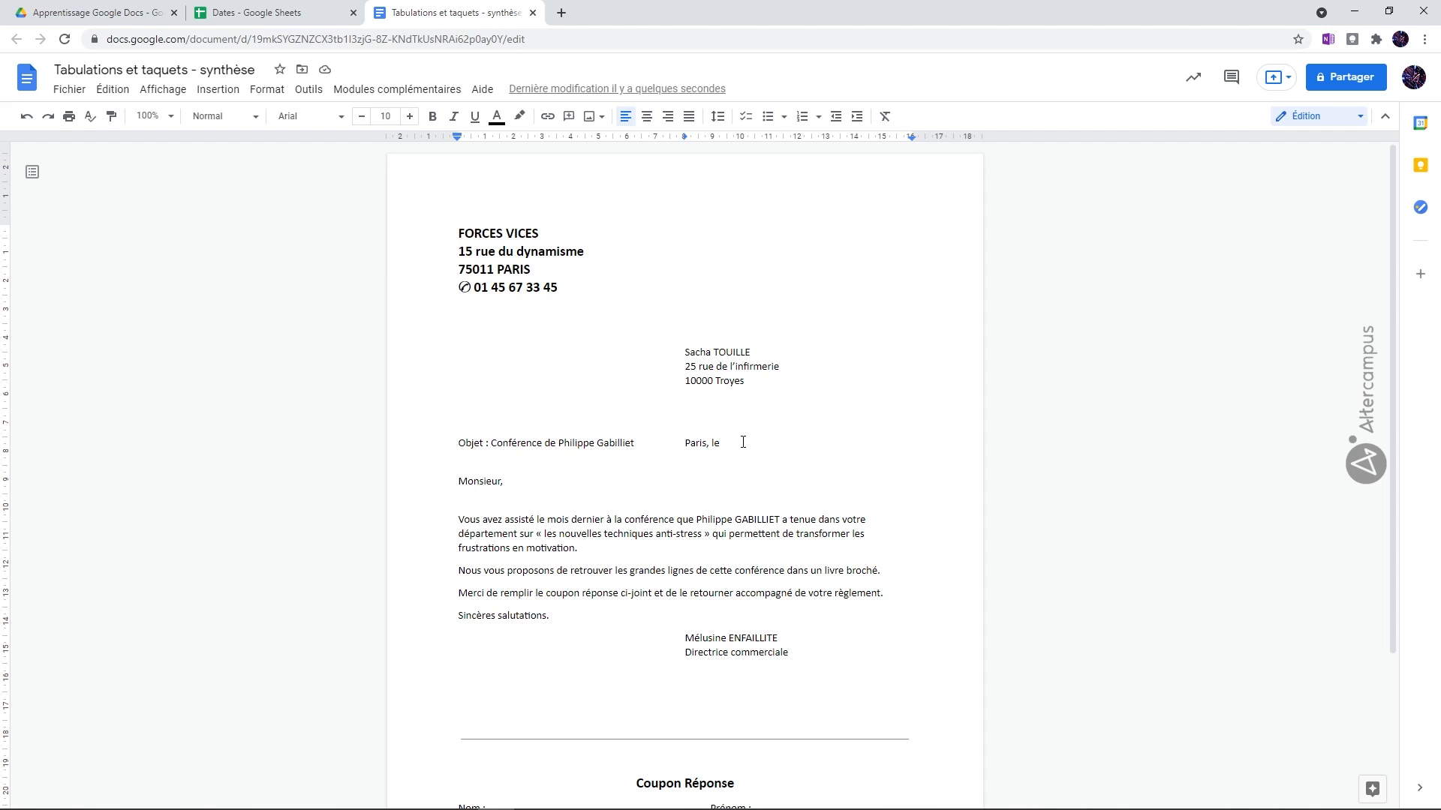
{"action": "type", "text": "vendredi 24 septembre 2021"}
{"action": "left_click_drag", "start_coordinate": [860, 442], "coordinate": [720, 443]}
{"action": "key", "text": "Delete"}
Copy cells C1:D1 from the Dates spreadsheet and paste them at "Paris, le" in the letter as a table linked to the spreadsheet.
{"action": "left_click", "coordinate": [298, 15]}
{"action": "left_click", "coordinate": [347, 229]}
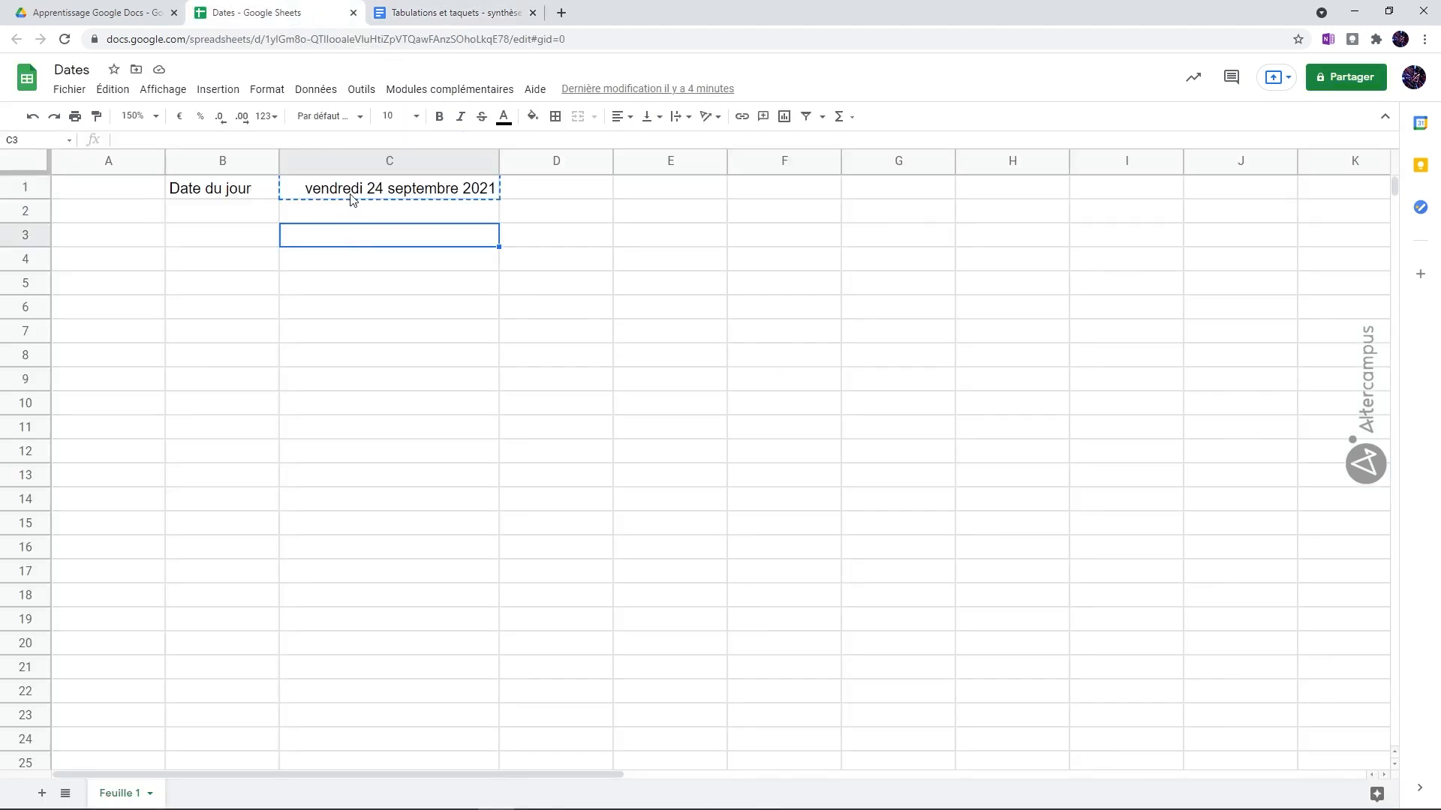
{"action": "left_click_drag", "start_coordinate": [359, 192], "coordinate": [529, 195]}
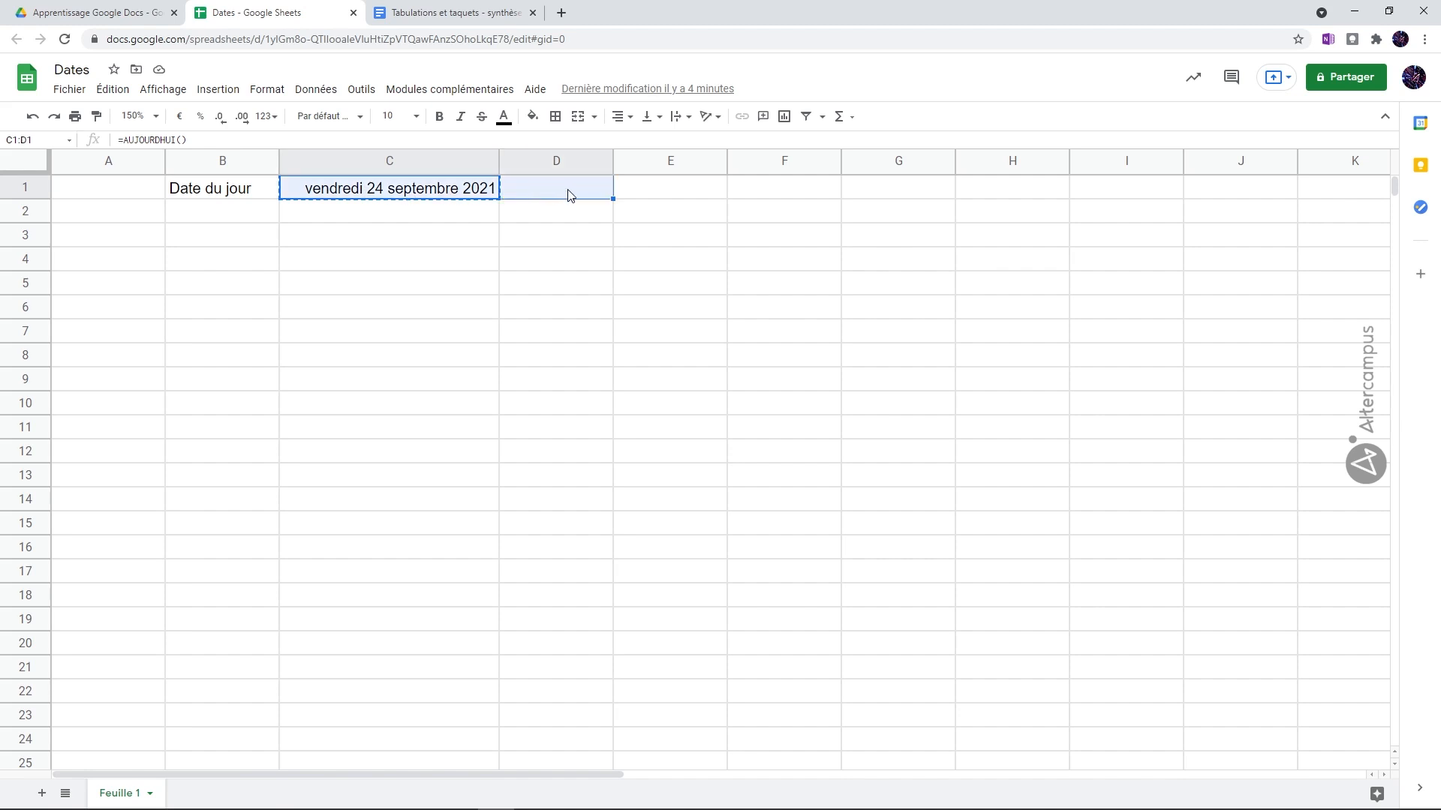
{"action": "key", "text": "ctrl+c"}
{"action": "left_click", "coordinate": [473, 19]}
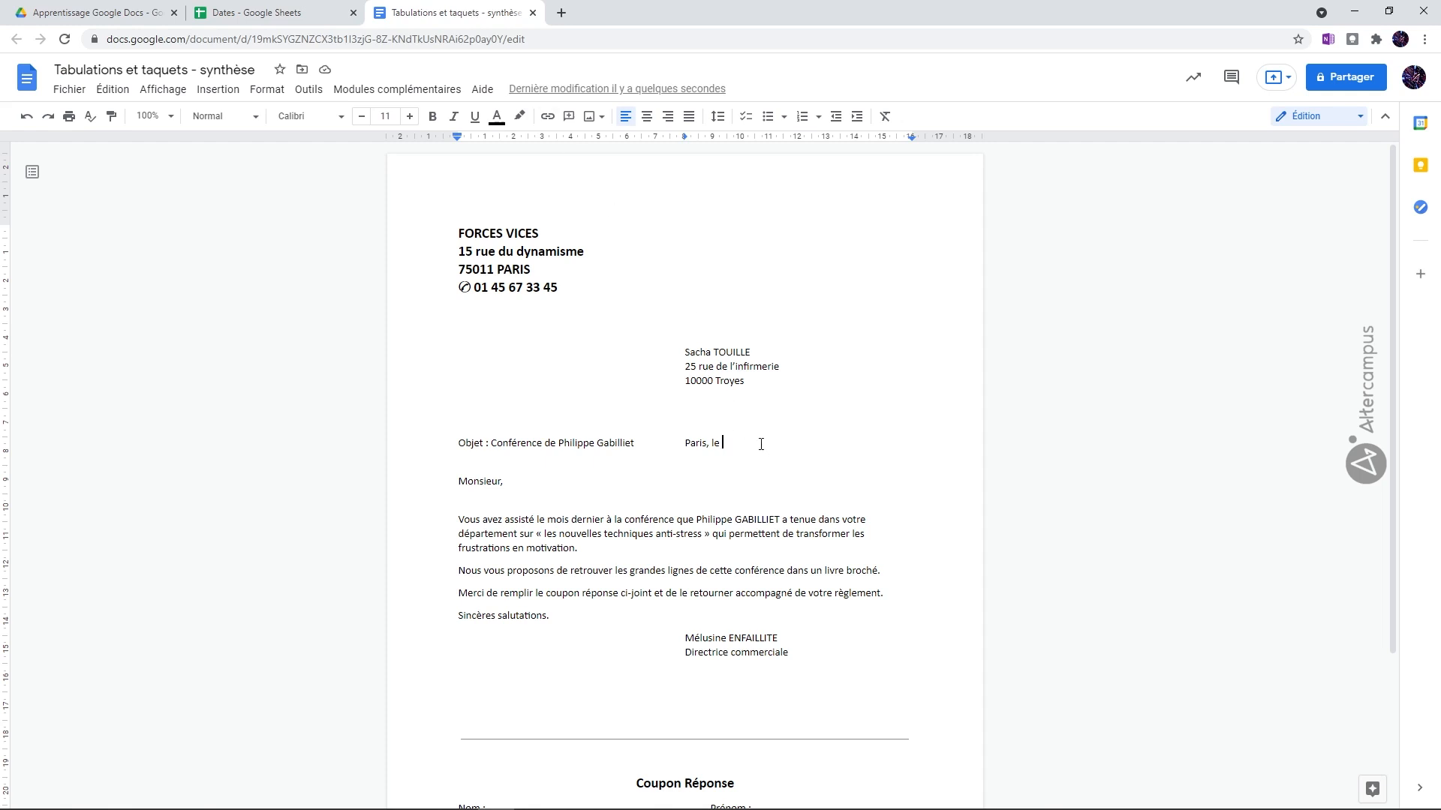
{"action": "key", "text": "ctrl+v"}
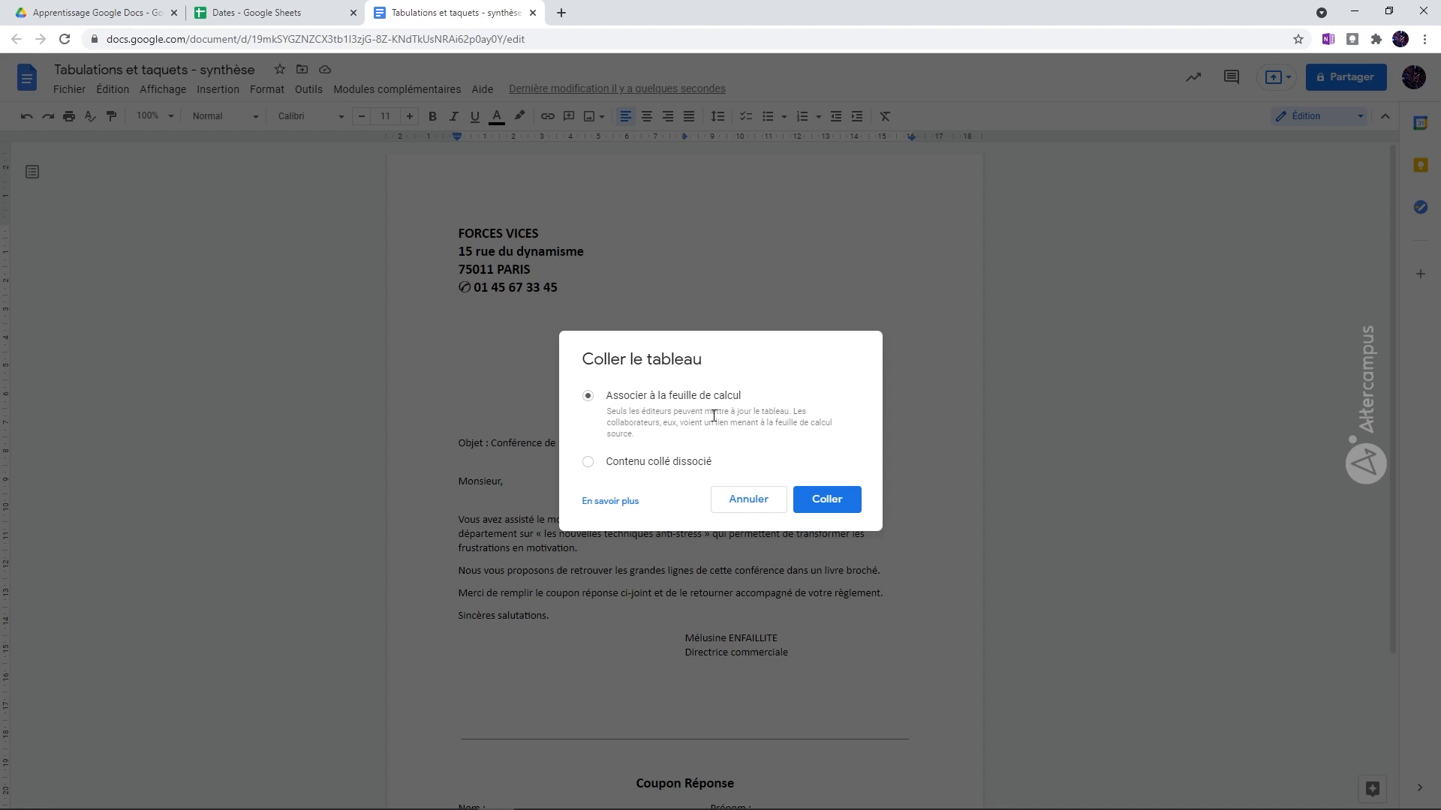
{"action": "left_click", "coordinate": [827, 499]}
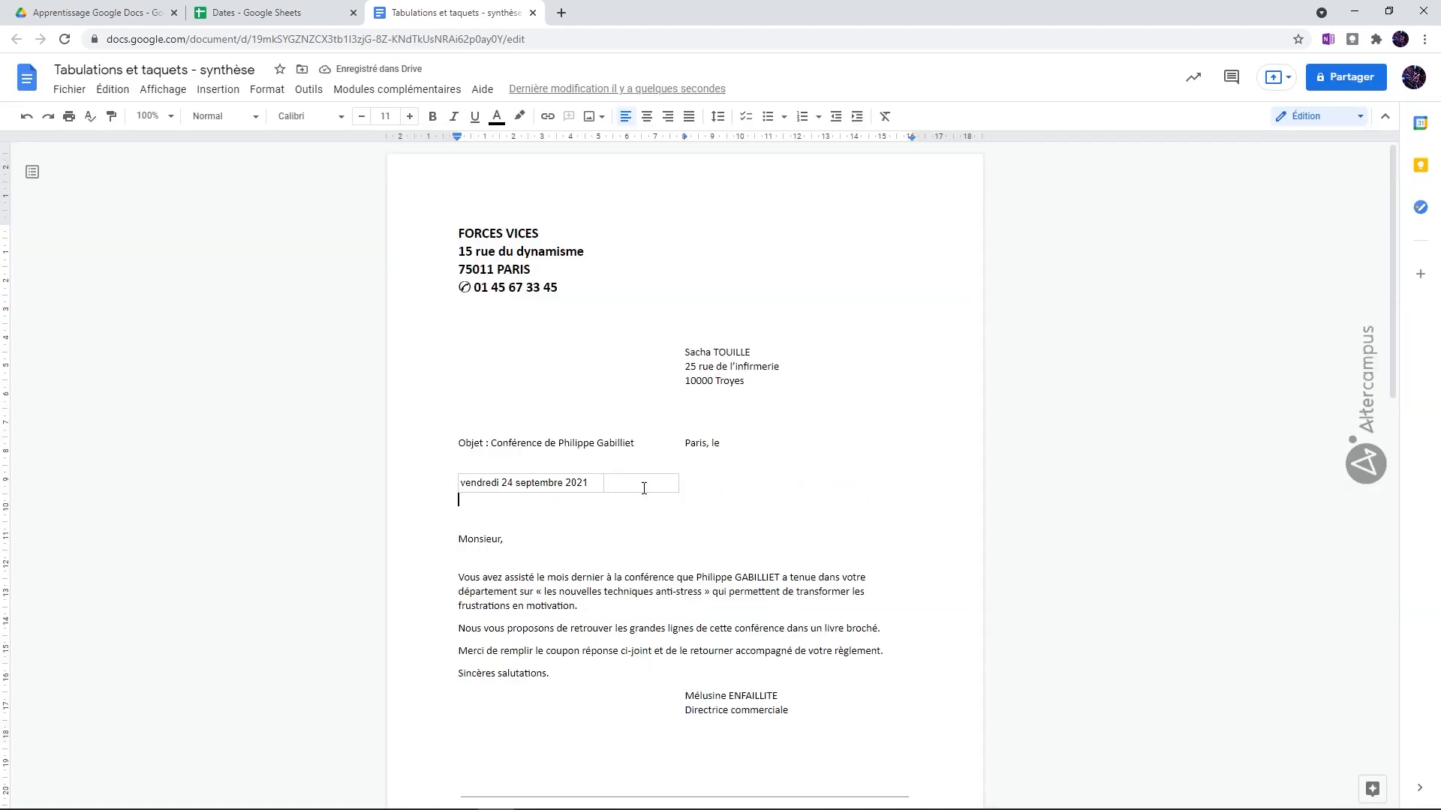
Narrow the empty second column of the linked date table and place the cursor in the date cell to show its link options.
{"action": "left_click", "coordinate": [387, 502]}
{"action": "left_click_drag", "start_coordinate": [676, 483], "coordinate": [638, 482]}
{"action": "left_click", "coordinate": [530, 487]}
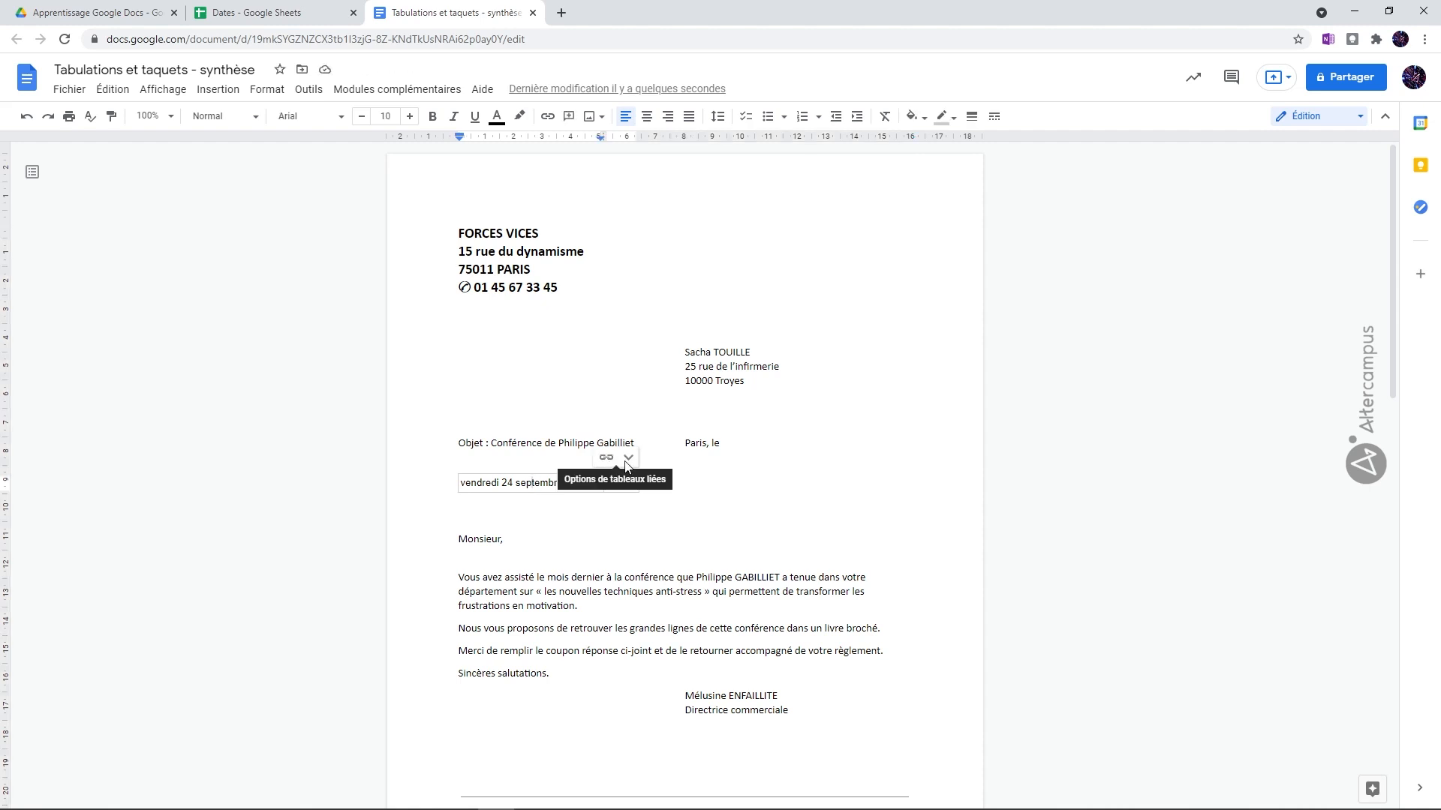
Switch to the Dates spreadsheet to check the linked source date, and return to the letter.
{"action": "left_click", "coordinate": [306, 20]}
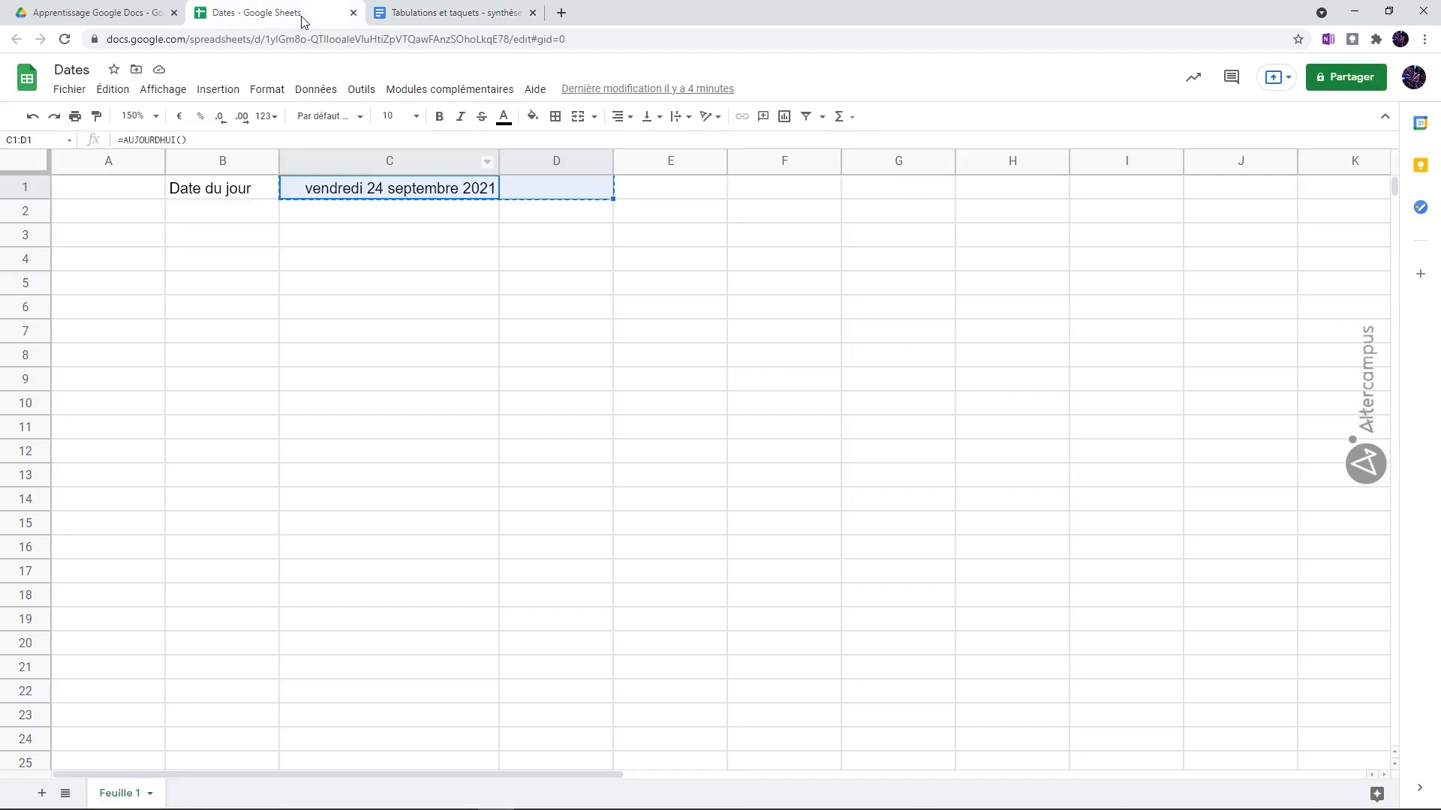
{"action": "left_click", "coordinate": [373, 245]}
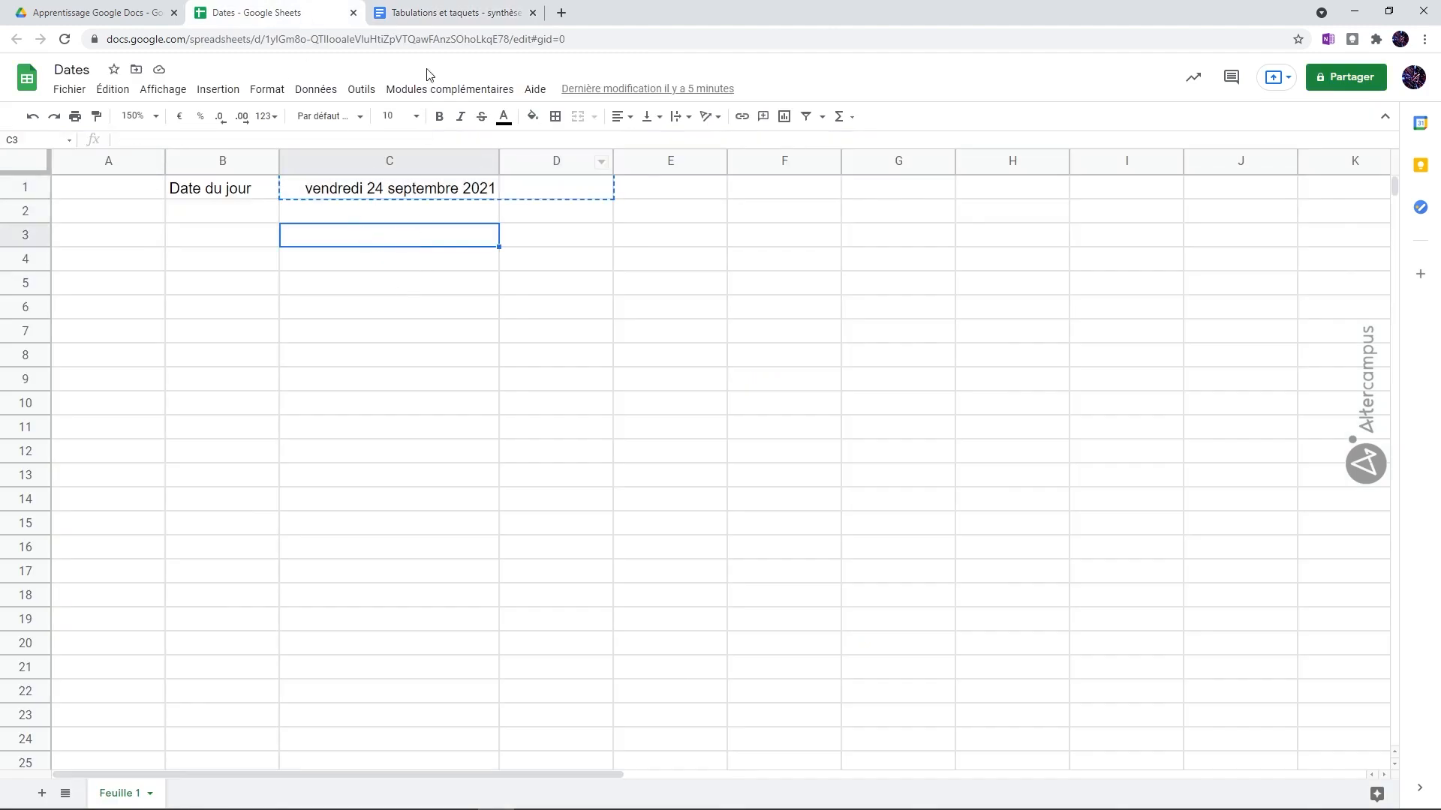
{"action": "left_click", "coordinate": [456, 15]}
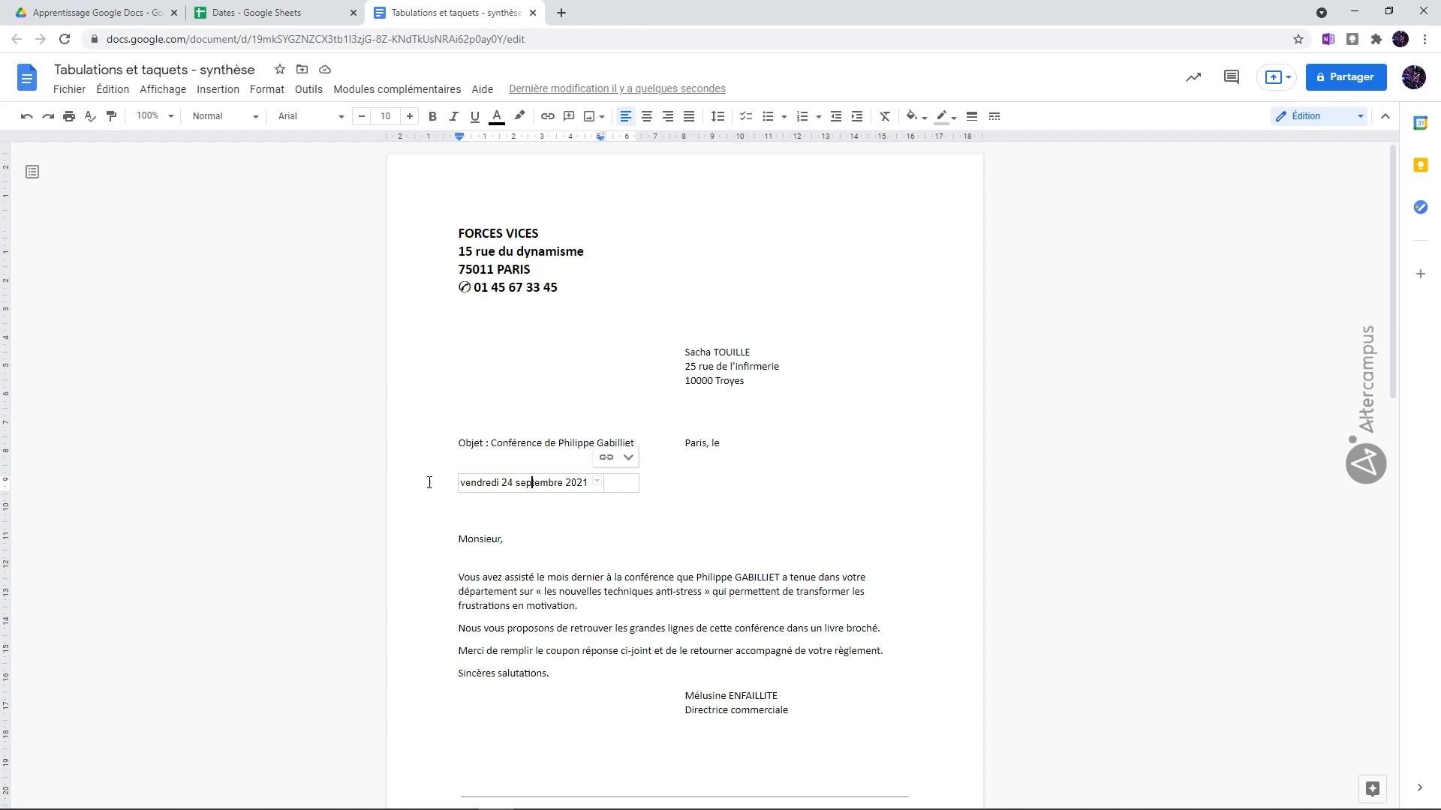
Move the linked date table from the letter's body into the page header, and return to editing the body.
{"action": "left_click_drag", "start_coordinate": [460, 482], "coordinate": [633, 482]}
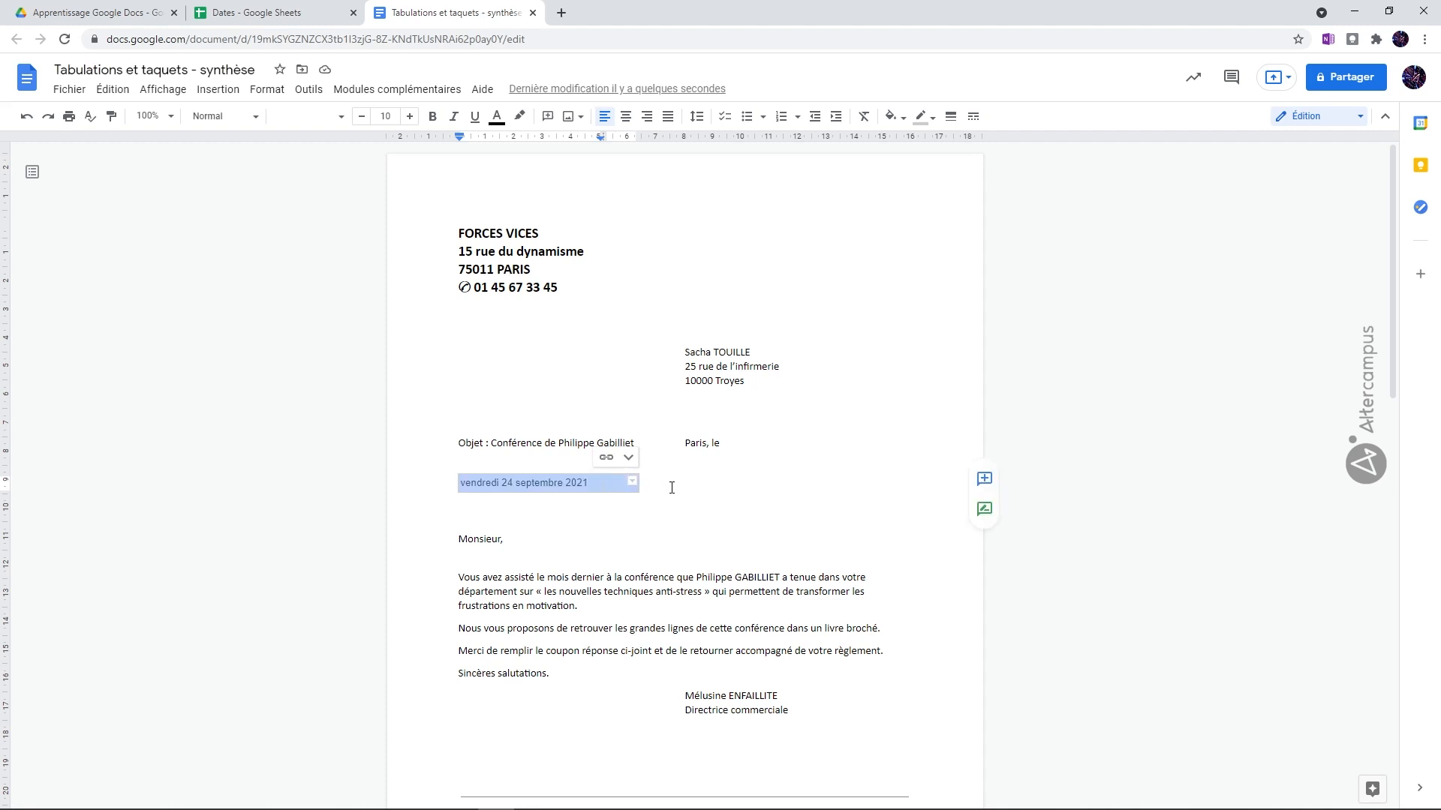
{"action": "key", "text": "BackSpace"}
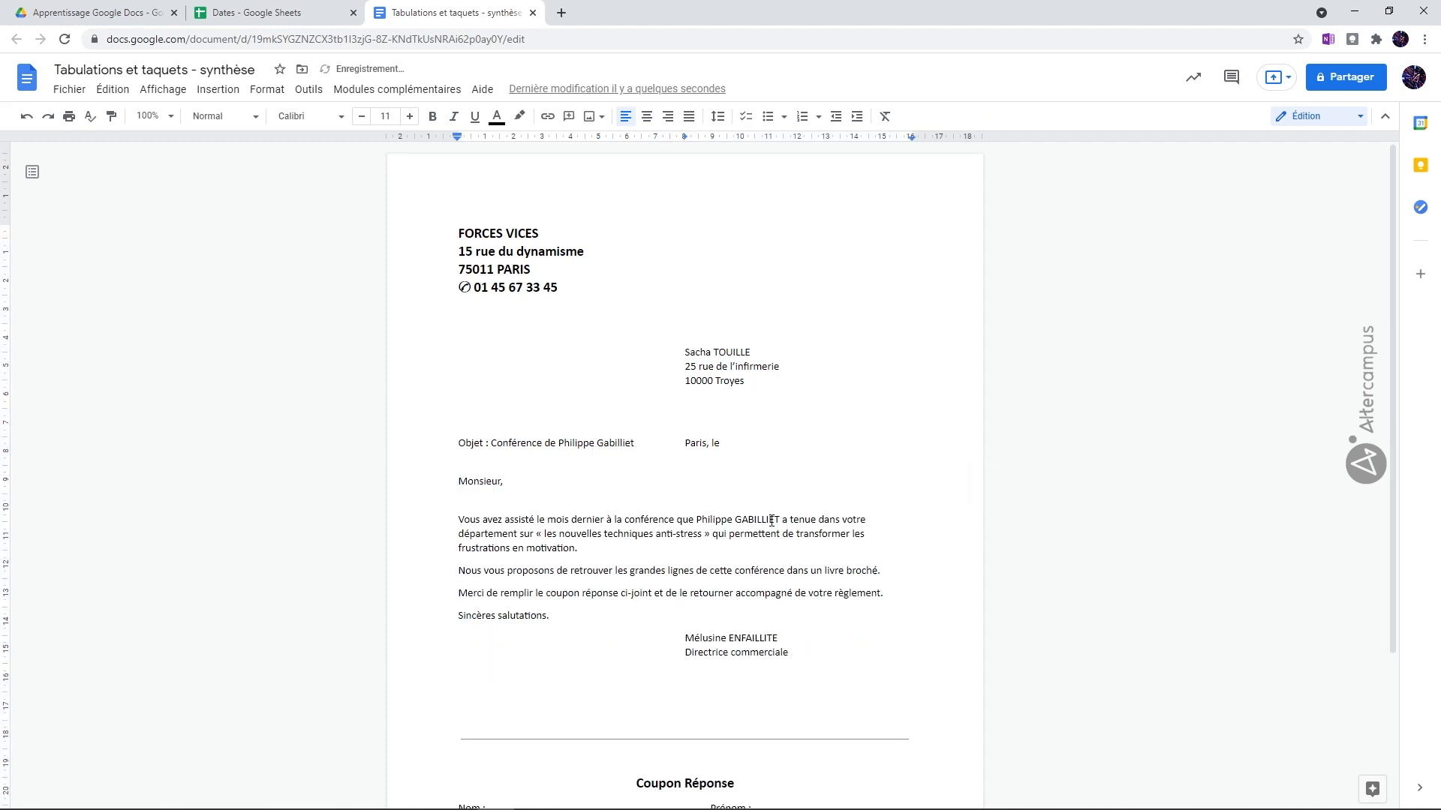
{"action": "double_click", "coordinate": [778, 172]}
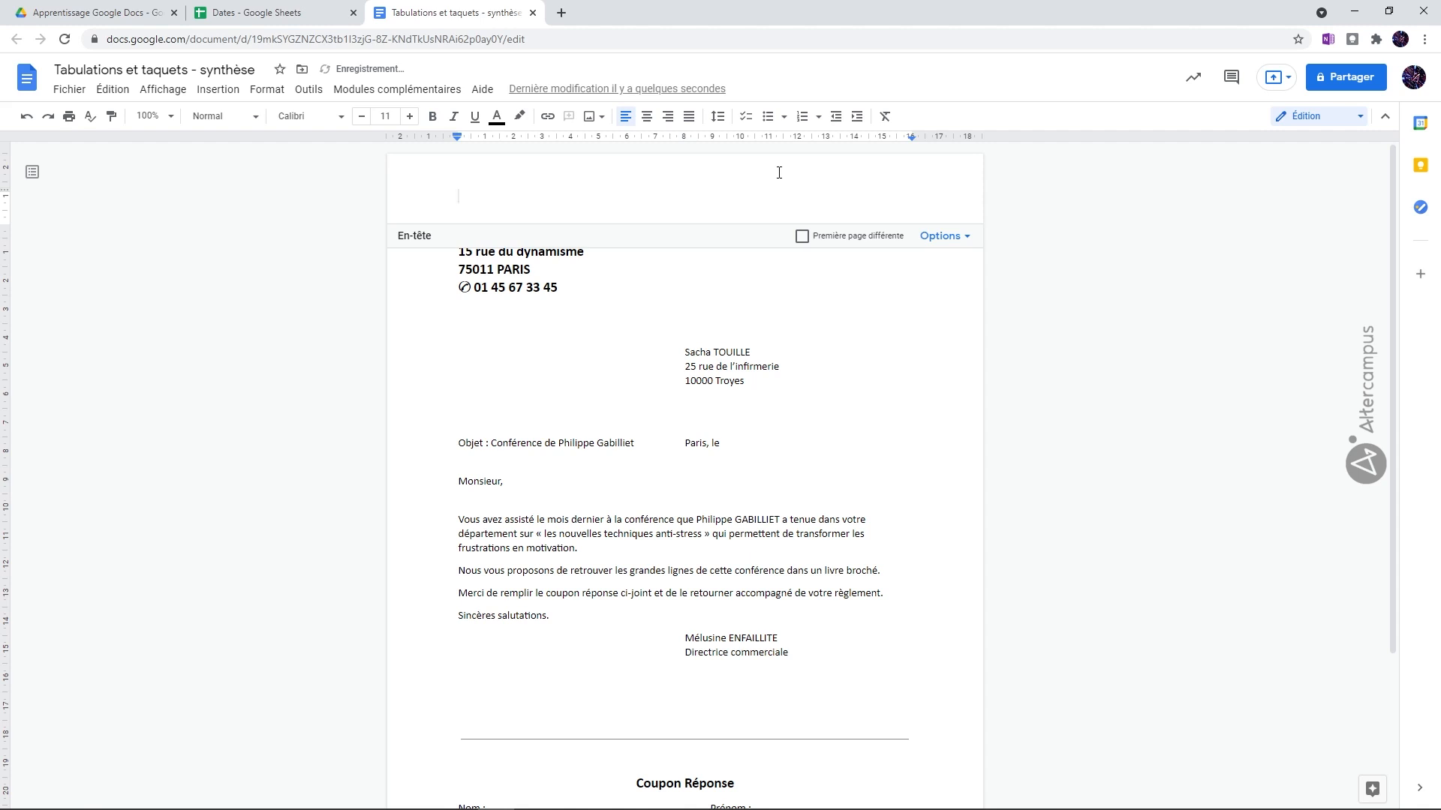
{"action": "key", "text": "ctrl+v"}
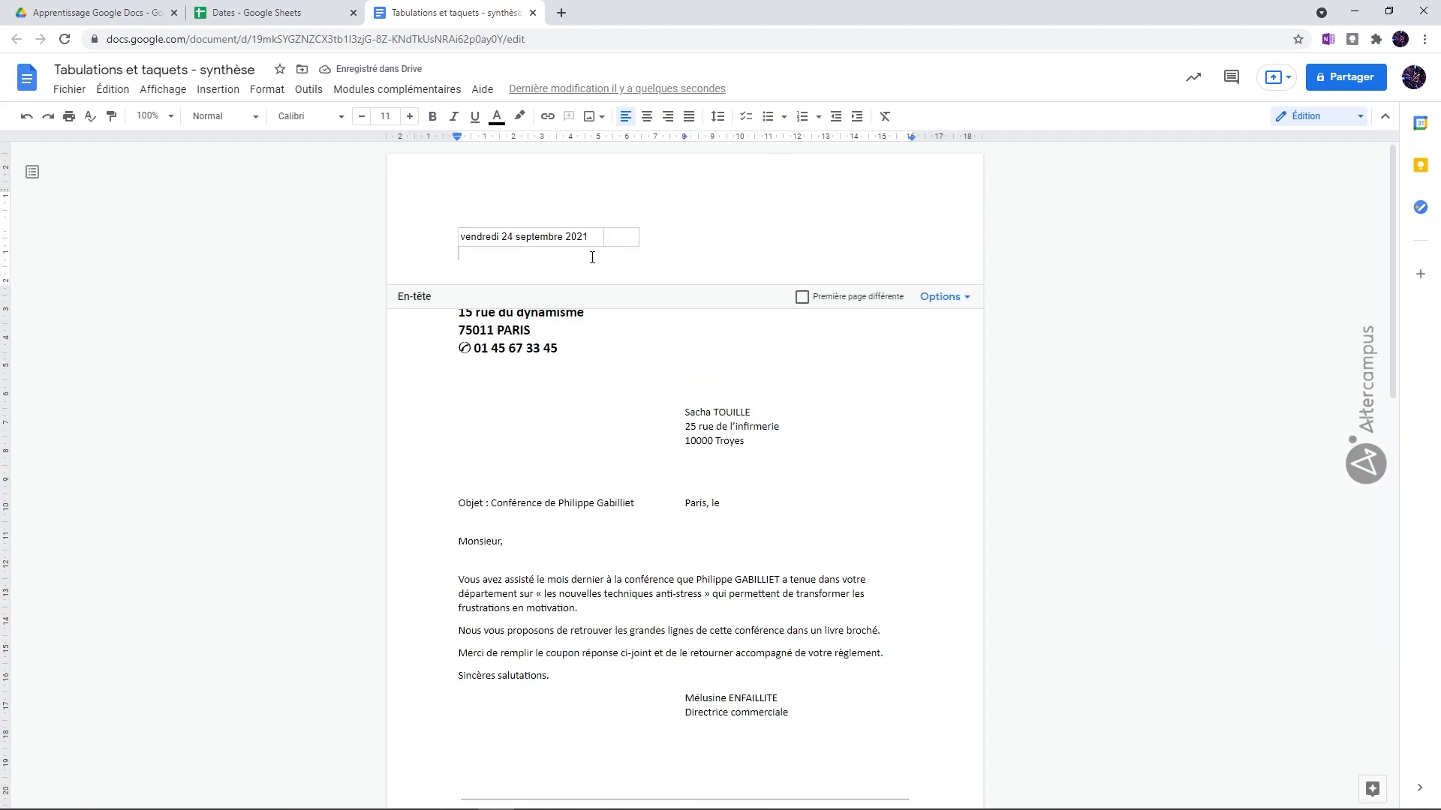
{"action": "left_click", "coordinate": [286, 13]}
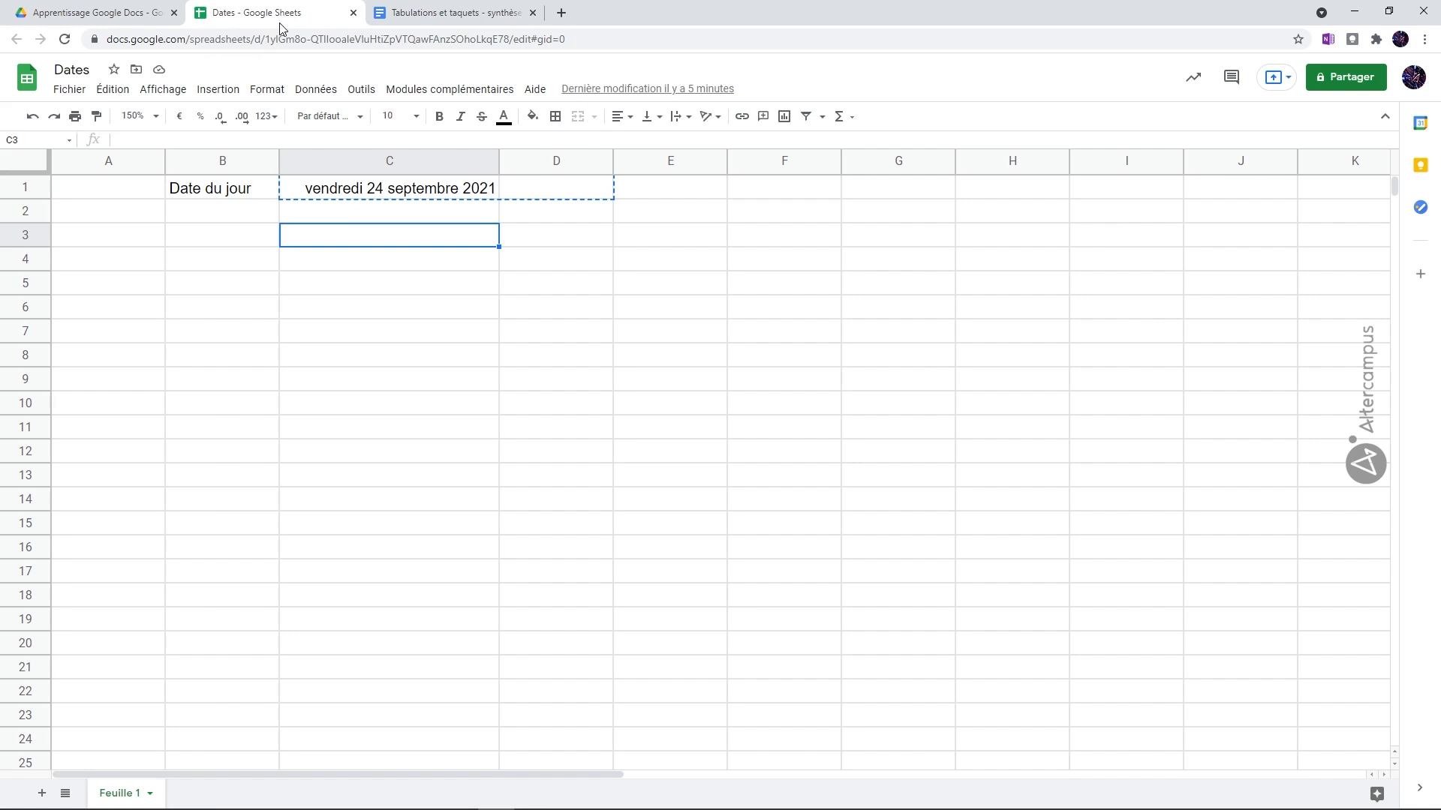
{"action": "left_click", "coordinate": [443, 13]}
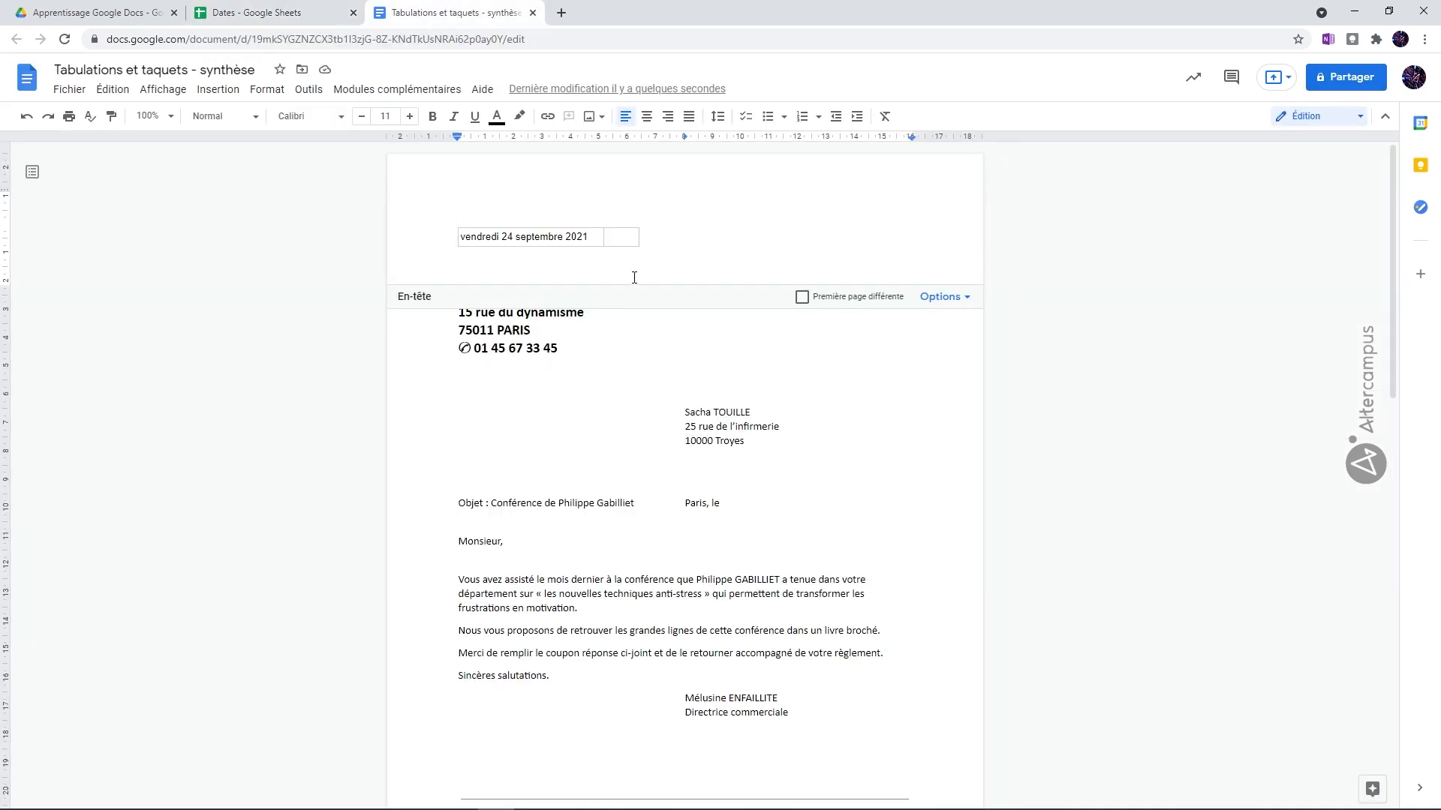
{"action": "left_click", "coordinate": [679, 380]}
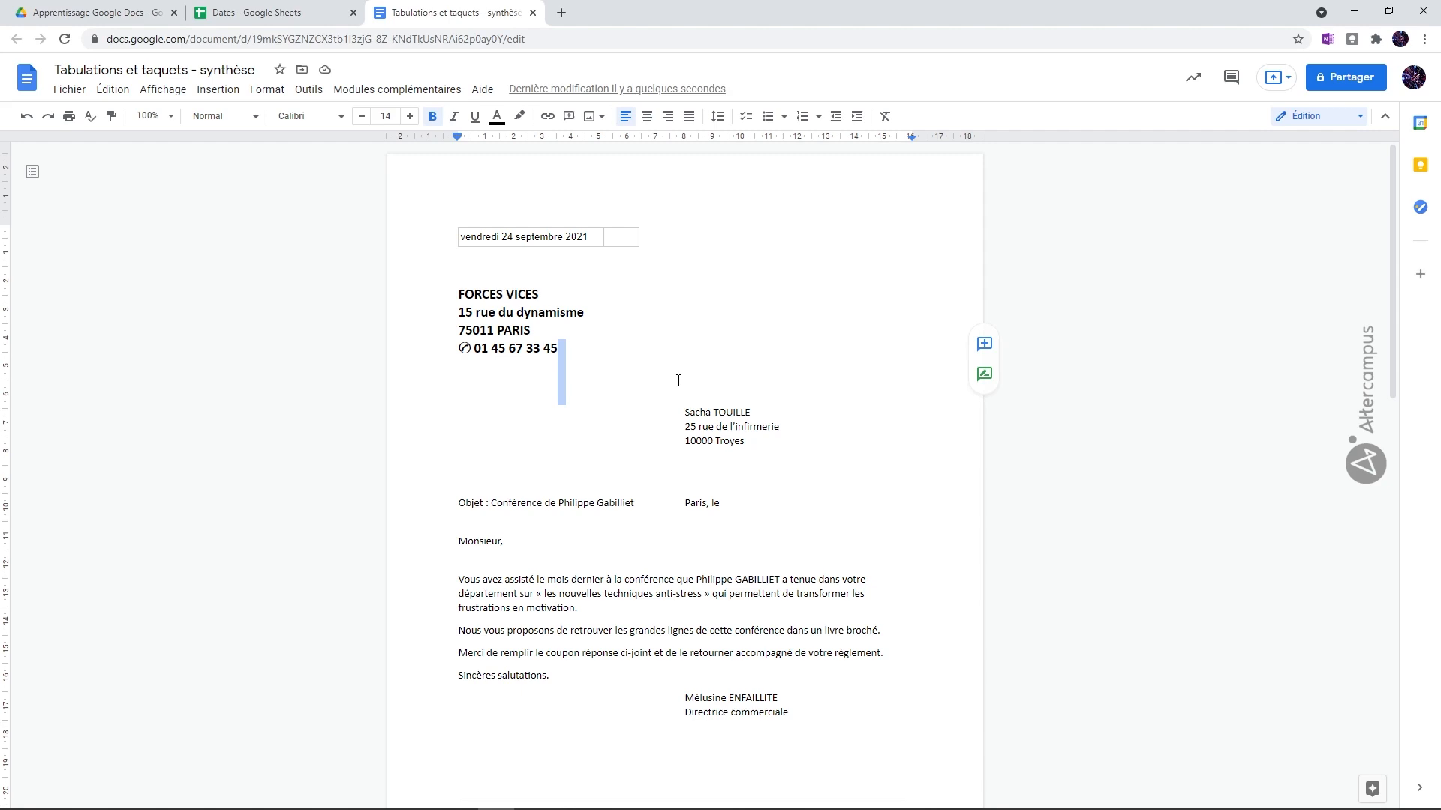